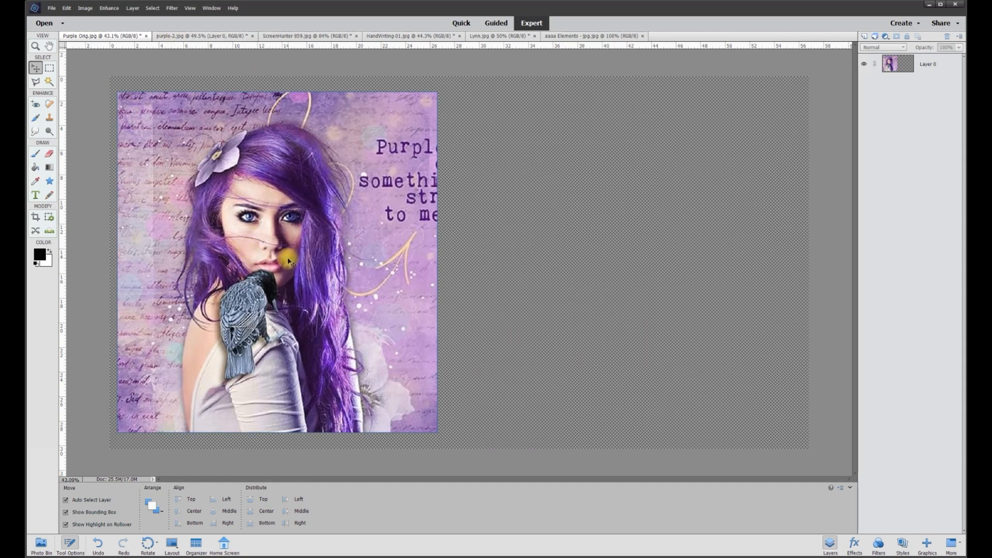
Review the portrait, purple texture, sunset beach and handwriting images among the open documents
left_click(489, 37)
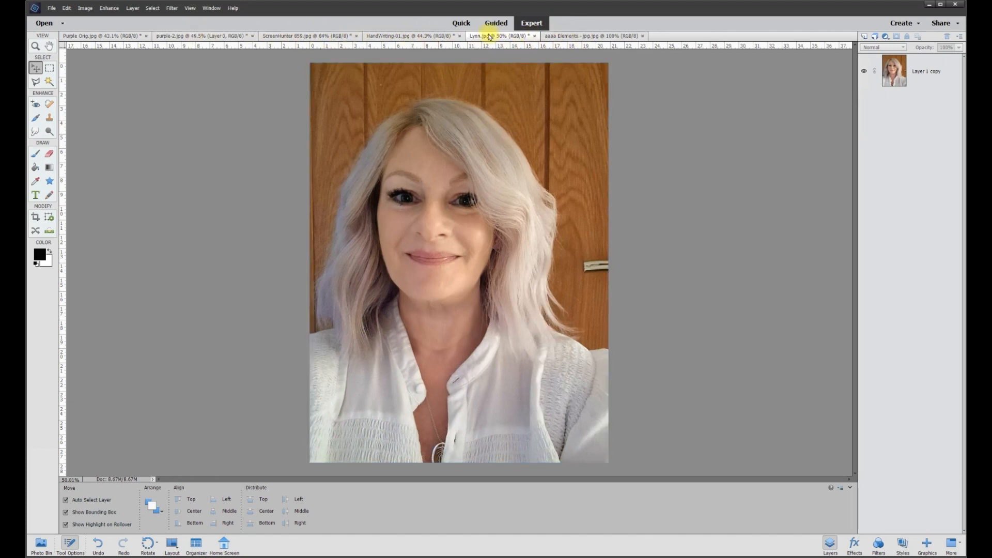
left_click(222, 38)
left_click(287, 39)
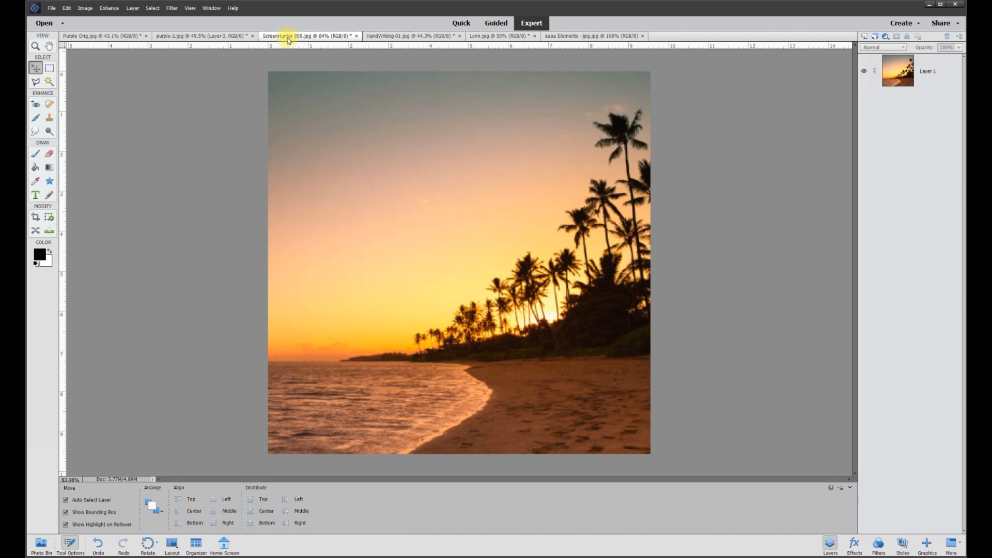
left_click(410, 37)
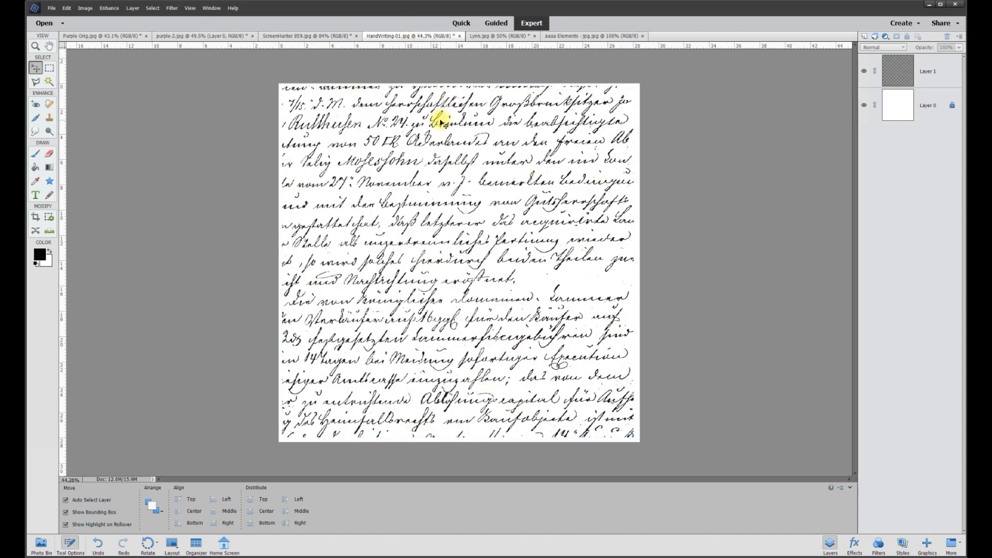
Copy the watercolour texture from purple-2.jpg into Purple Orig.jpg, filling the empty area beside the finished collage
left_click(127, 38)
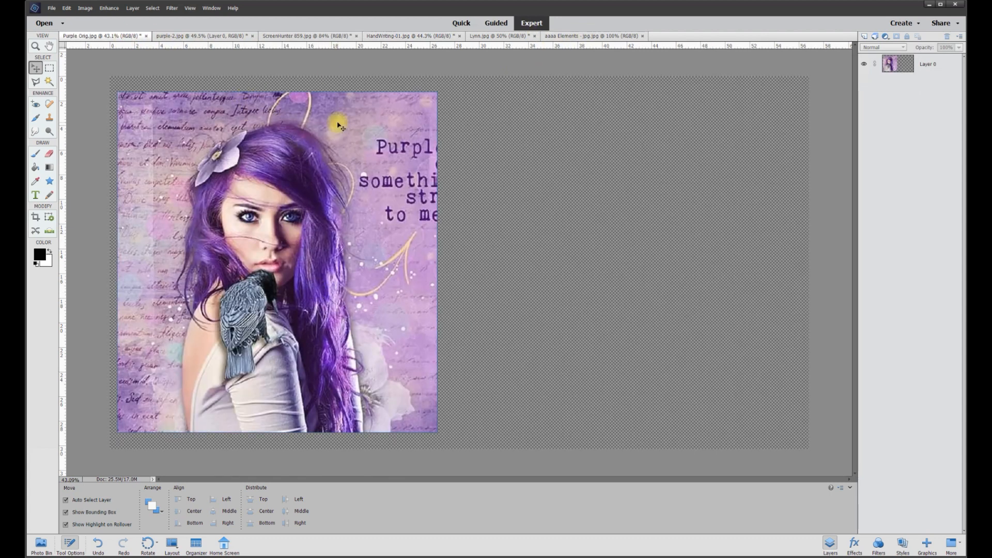
left_click(209, 37)
left_click_drag(379, 140, 516, 175)
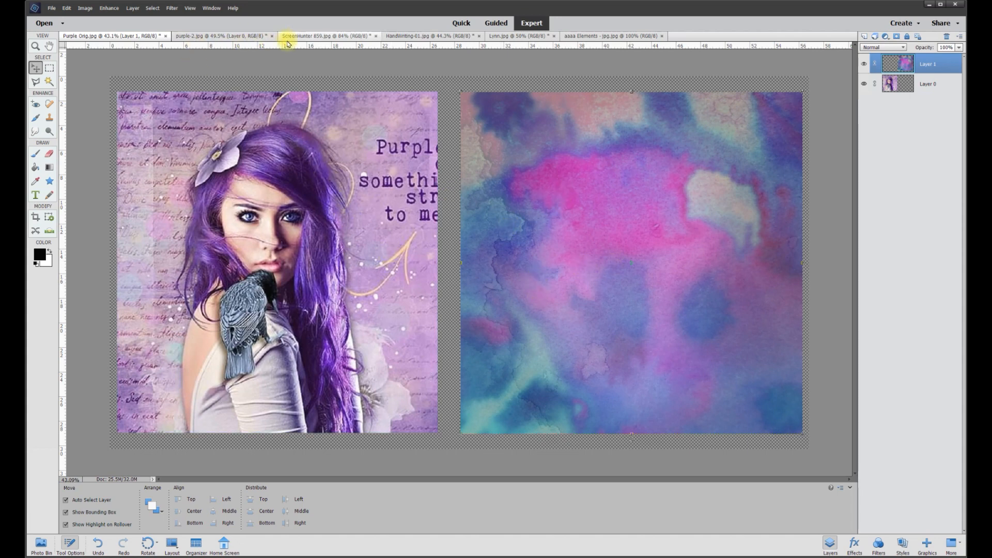
Copy the sunset beach photo into Purple Orig.jpg over the watercolour texture and scale it to about 175% to cover it
left_click(314, 37)
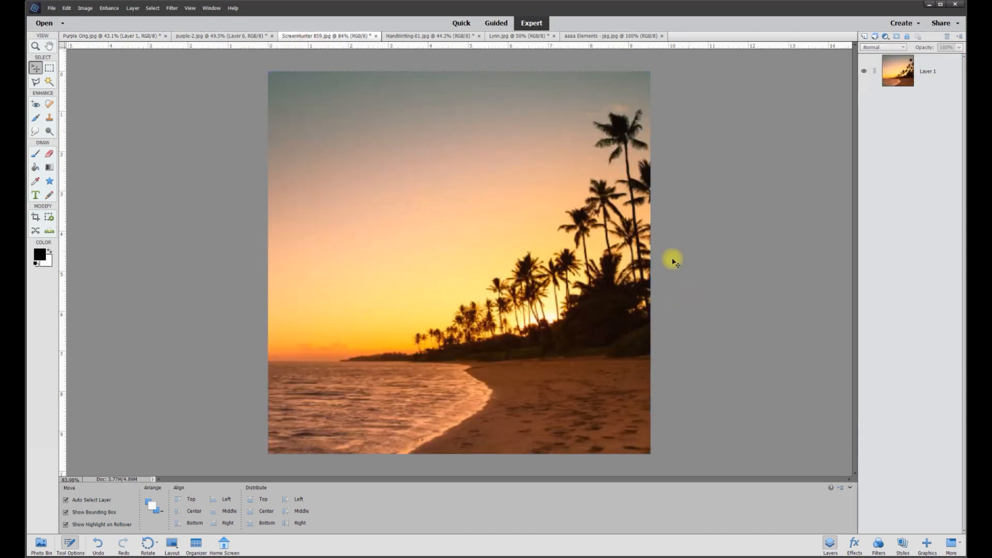
left_click_drag(565, 260, 348, 171)
left_click_drag(295, 200, 543, 190)
left_click_drag(655, 287, 810, 426)
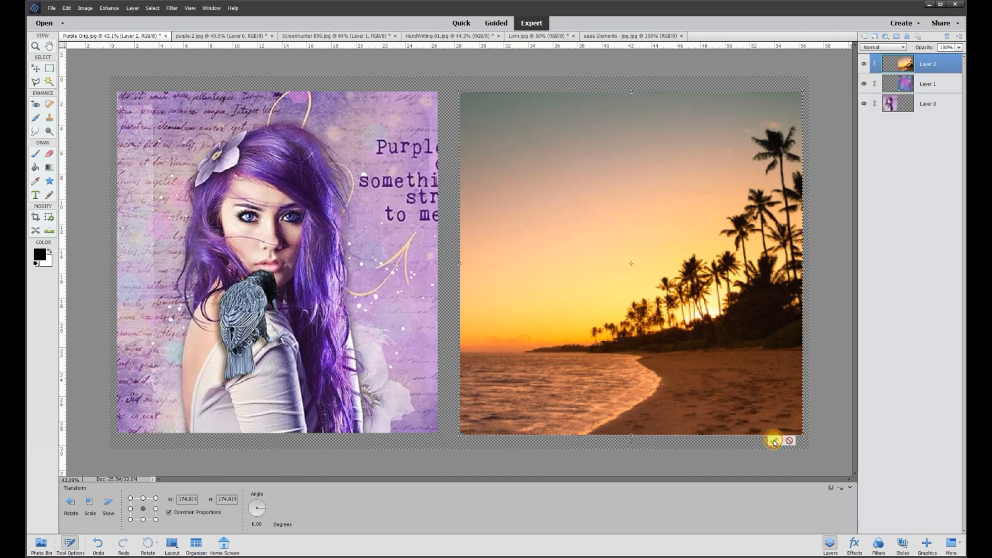
left_click(774, 441)
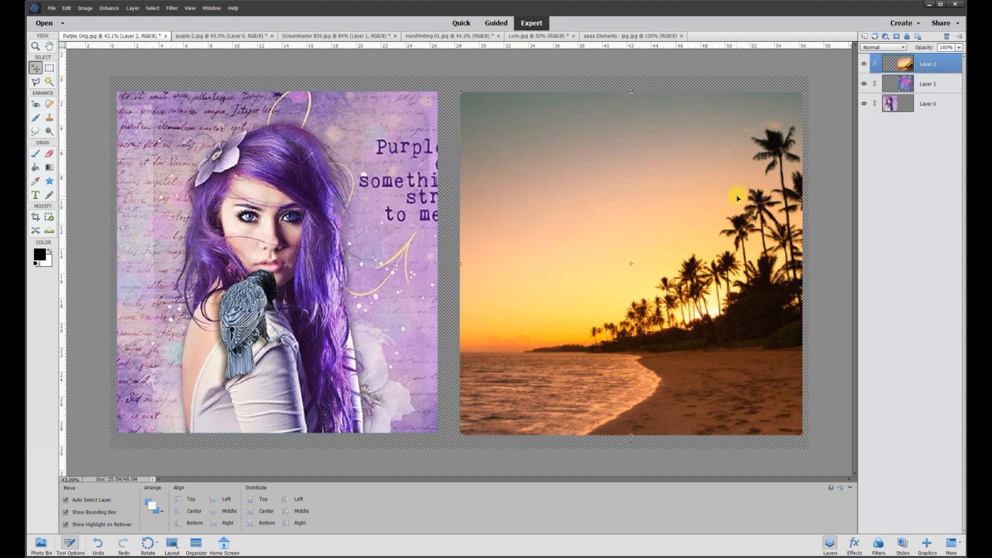
Lower the sunset layer's opacity, trying 35% and settling on 15%
left_click(936, 64)
type("35")
key("Return")
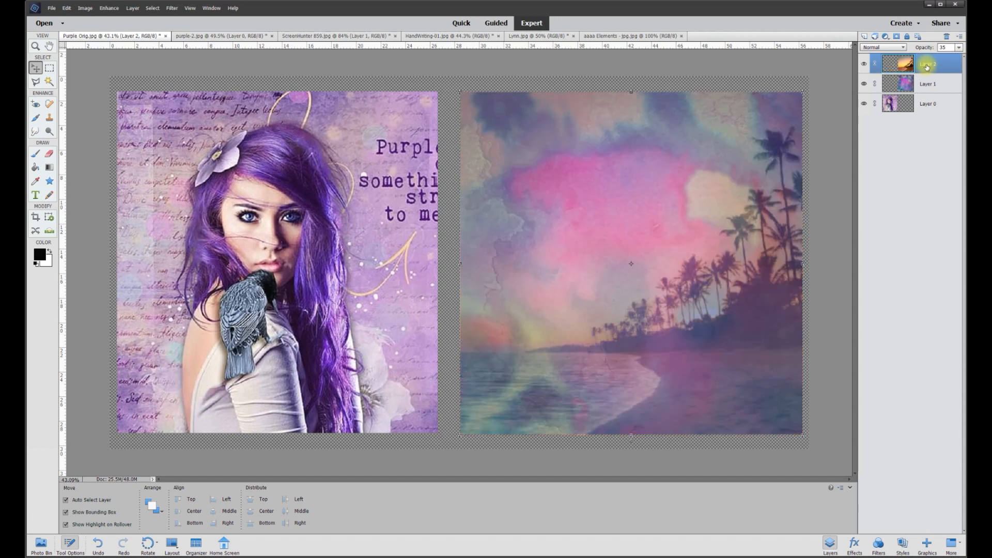
key("1")
key("5")
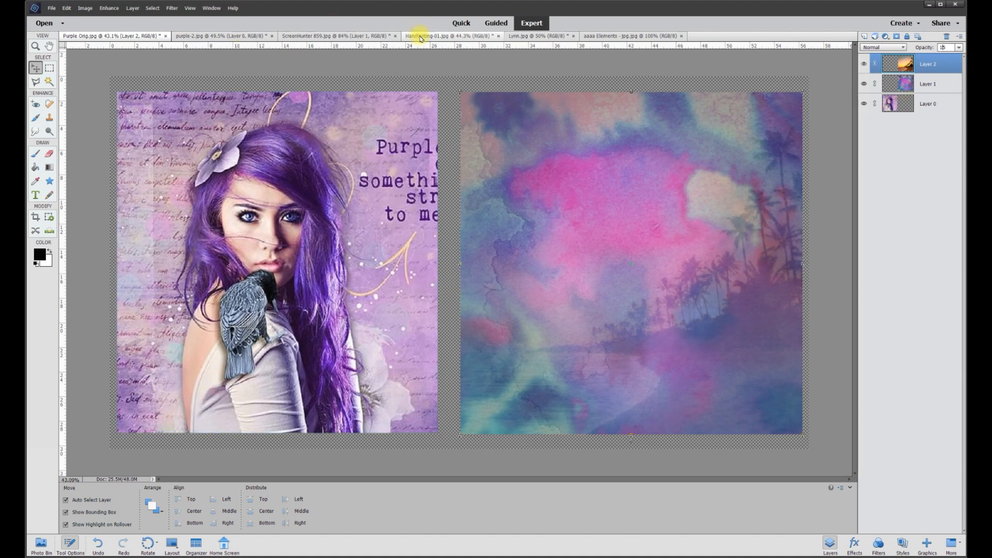
Compare HandWriting-01.jpg with its text layer hidden and shown, and copy that layer onto the new background in Purple Orig.jpg
left_click(448, 38)
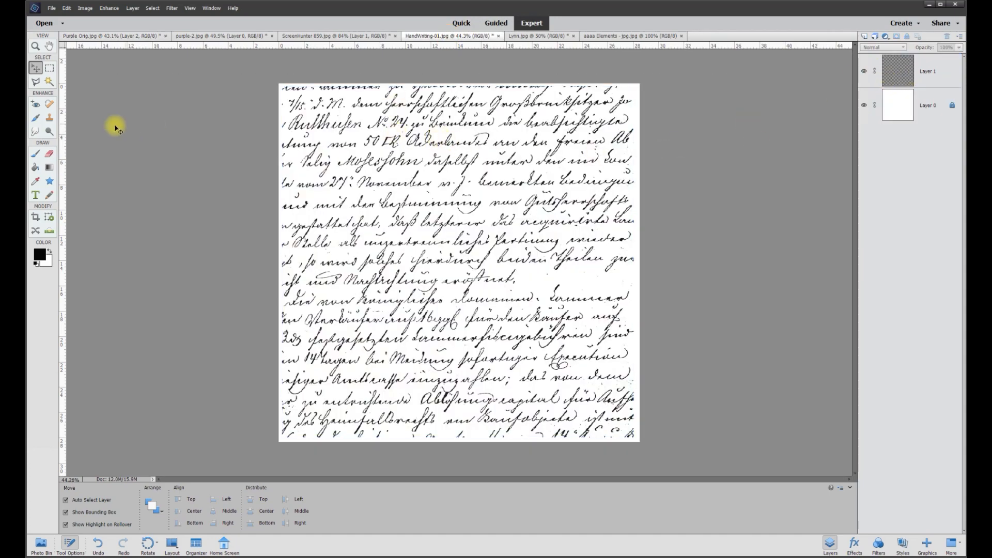
left_click(864, 71)
left_click(864, 71)
left_click(864, 71)
left_click(864, 71)
left_click(926, 79)
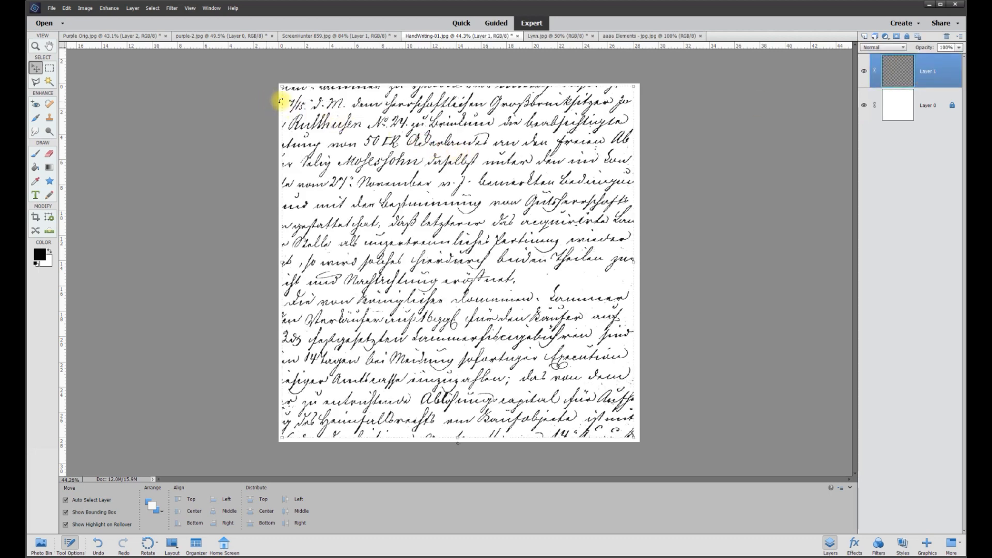
left_click_drag(294, 102, 532, 171)
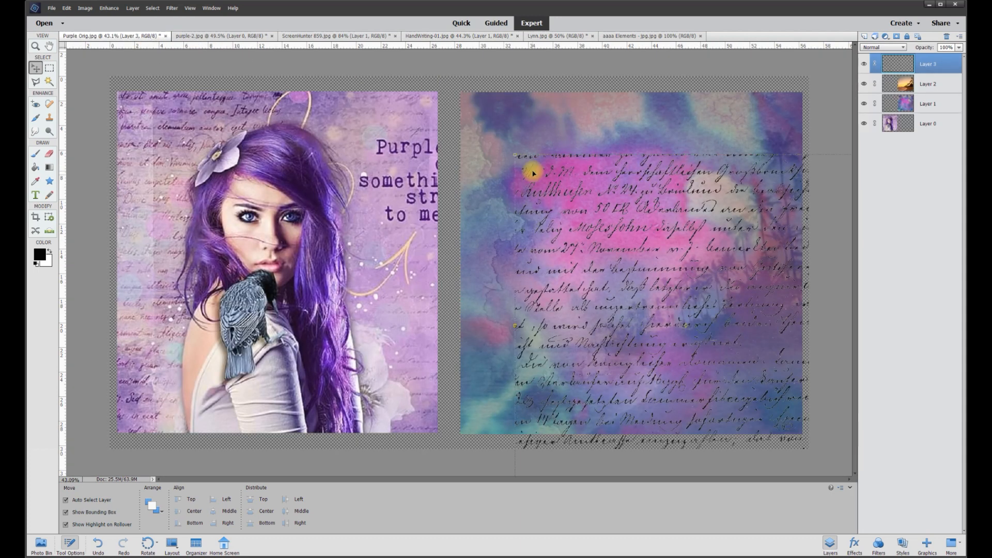
Lock the sunset layer and the watercolour texture layer
left_click(936, 86)
left_click(907, 37)
left_click(928, 102)
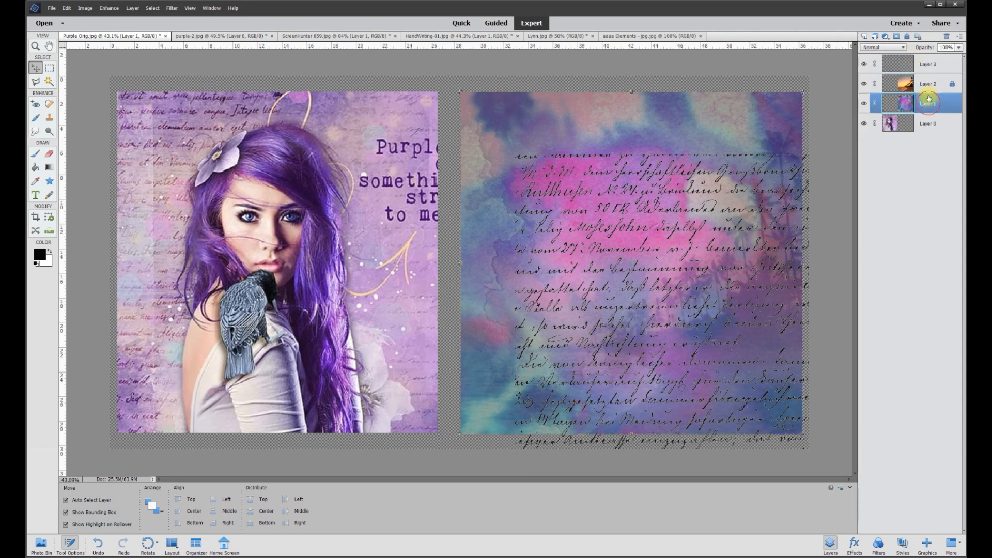
left_click(906, 37)
Align the handwriting layer over the watercolour background and reduce its opacity to 40%
left_click(932, 67)
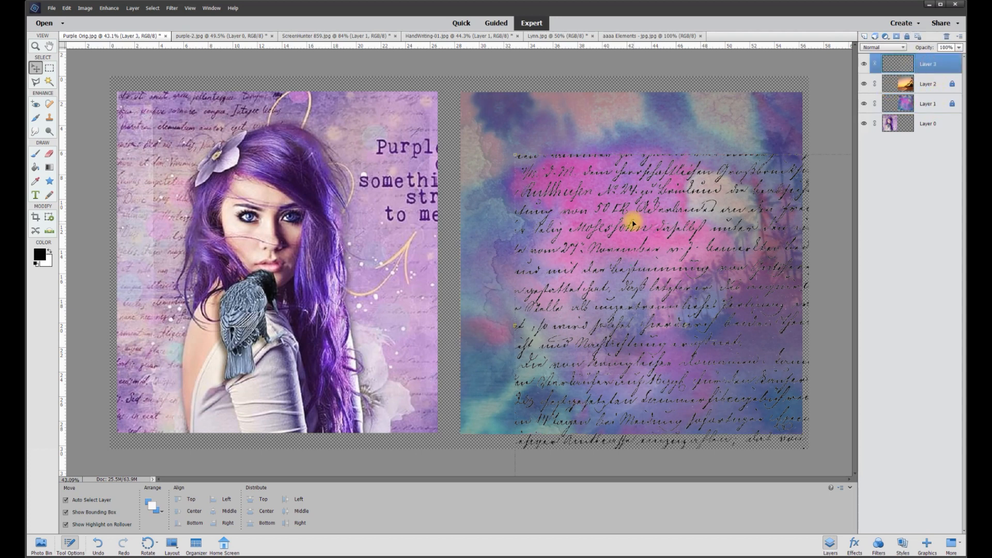
left_click_drag(583, 215, 527, 152)
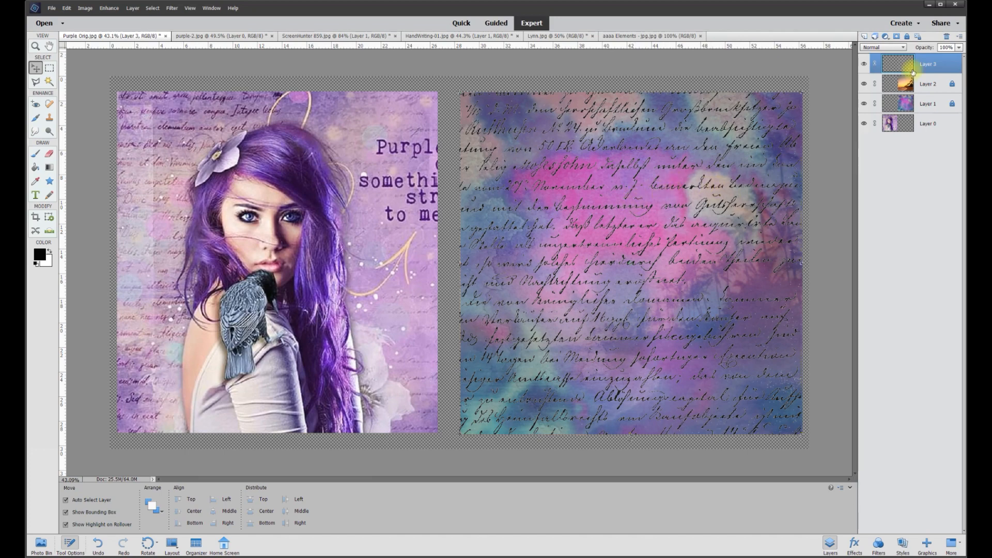
left_click(959, 48)
left_click_drag(961, 57, 947, 61)
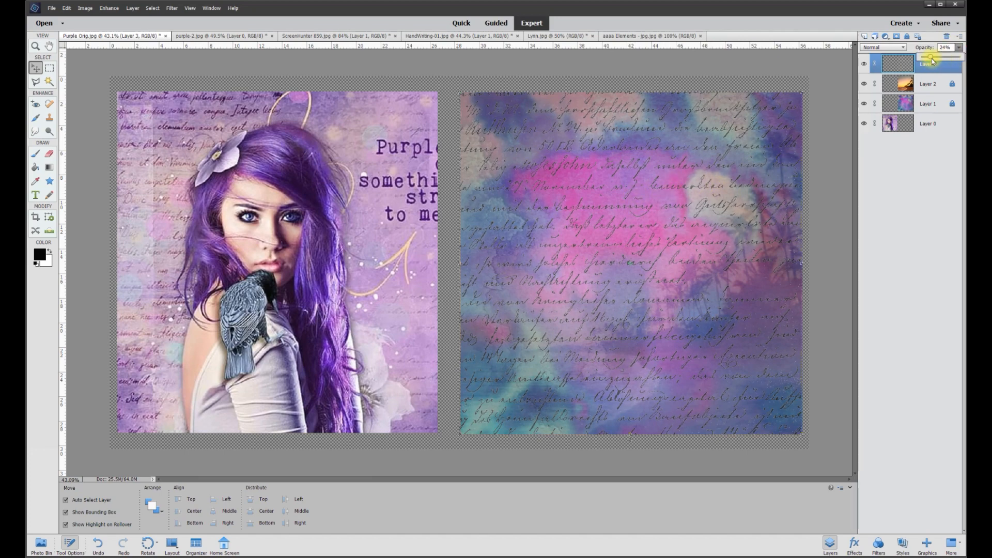
left_click_drag(934, 61, 940, 59)
left_click(945, 47)
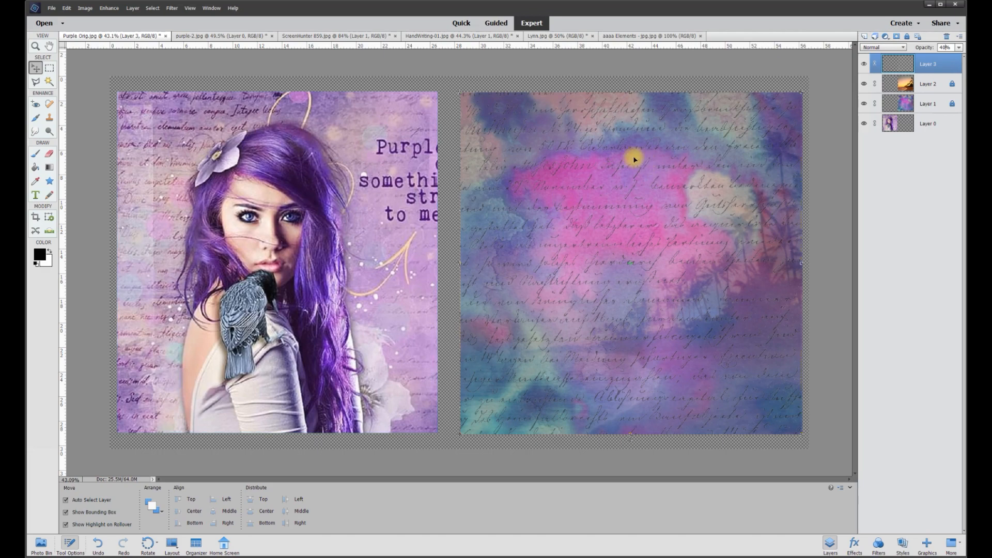
left_click(738, 65)
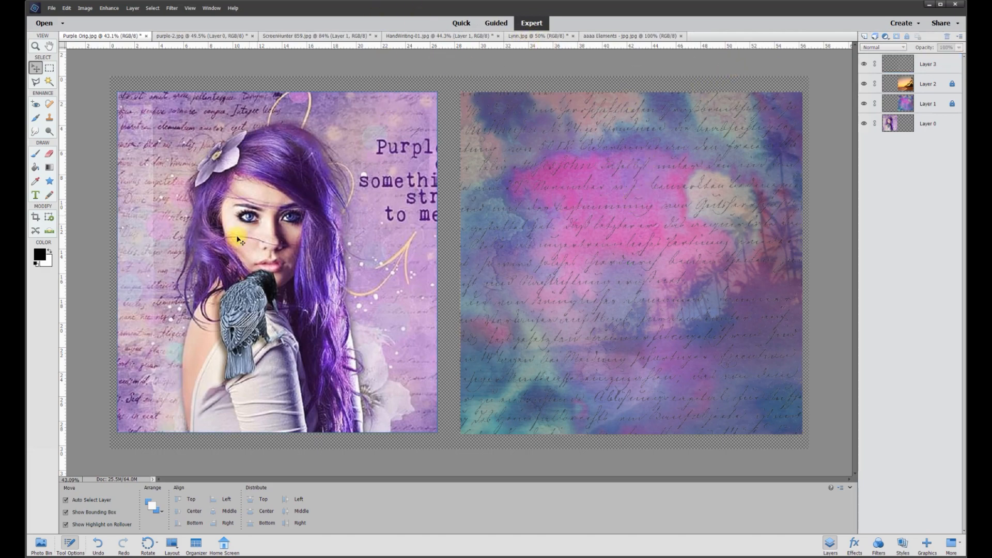
Erase a narrow band of wood background around the hair and shoulders in the portrait photo with a 40 px Eraser brush
left_click(523, 37)
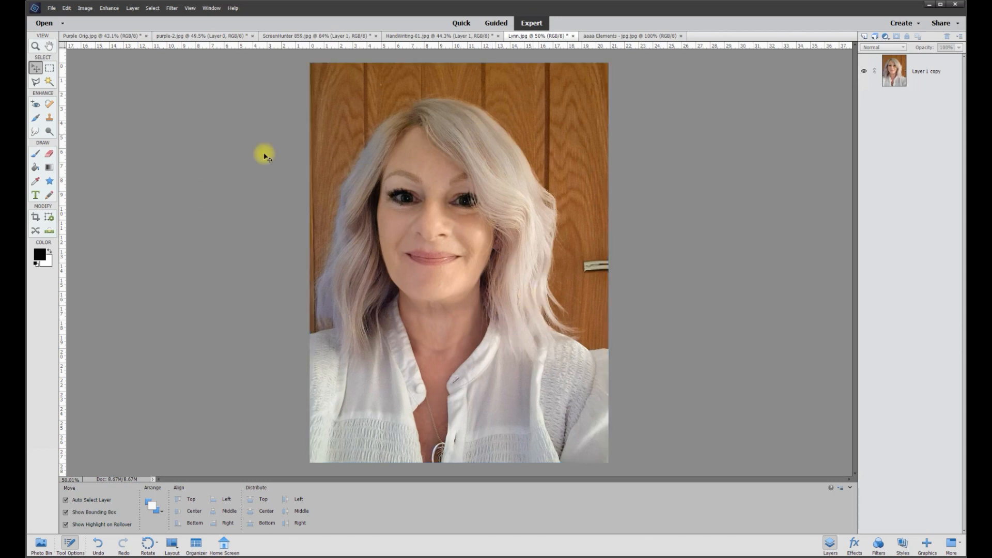
left_click(50, 154)
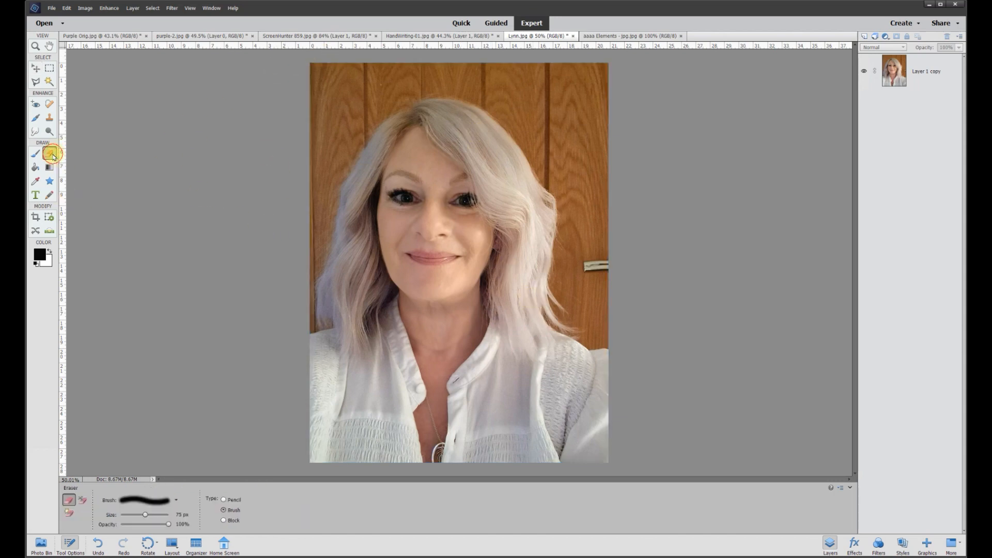
left_click(184, 515)
type("1")
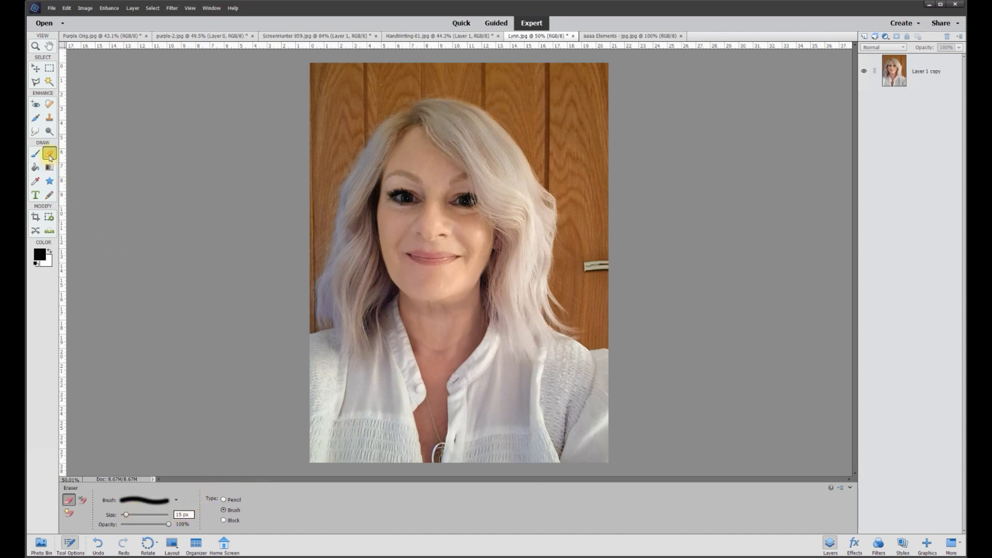
left_click(38, 68)
scroll(353, 279, "up", 4)
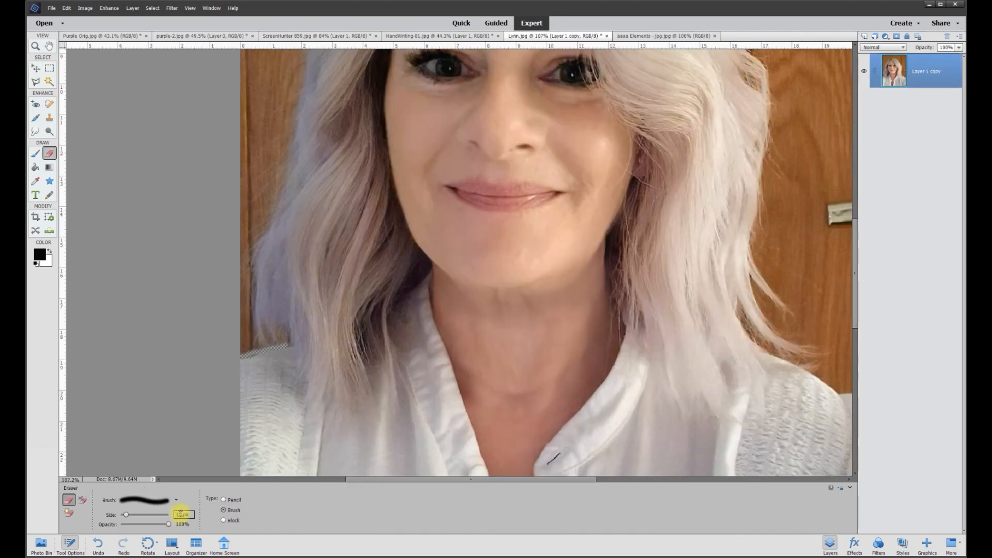
mouse_move(279, 343)
left_mouse_down()
mouse_move(268, 215)
mouse_move(295, 97)
mouse_move(305, 281)
mouse_move(370, 179)
mouse_move(428, 126)
mouse_move(496, 95)
mouse_move(607, 115)
mouse_move(489, 92)
mouse_move(587, 111)
mouse_move(635, 138)
mouse_move(685, 193)
mouse_move(774, 331)
left_mouse_up()
scroll(295, 98, "up", 5)
left_click_drag(854, 246, 868, 301)
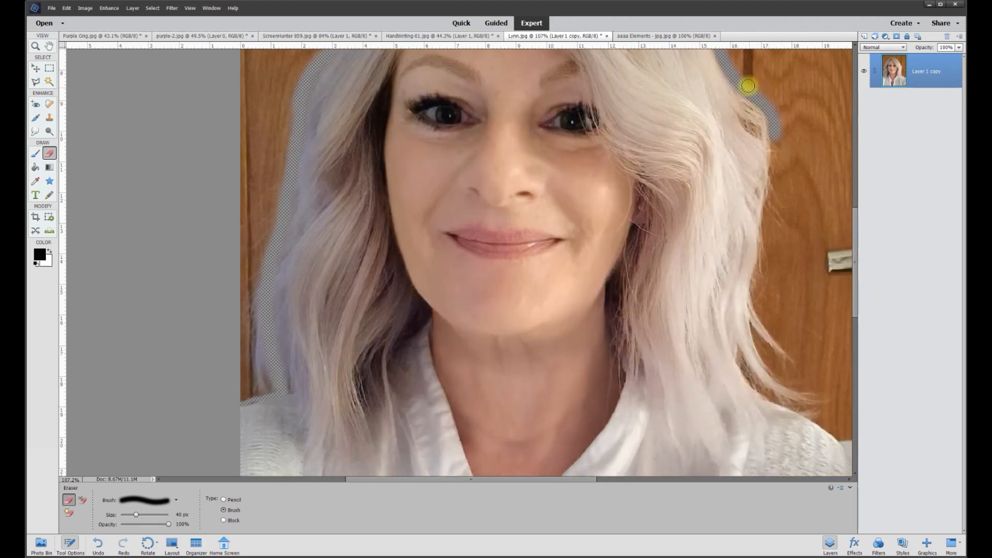
left_click_drag(766, 134, 755, 285)
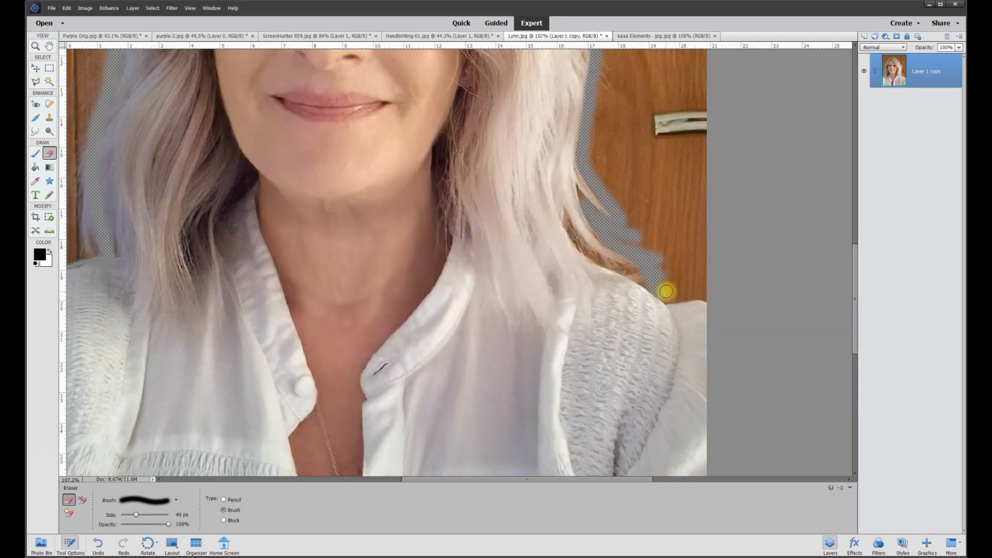
left_click_drag(665, 288, 697, 310)
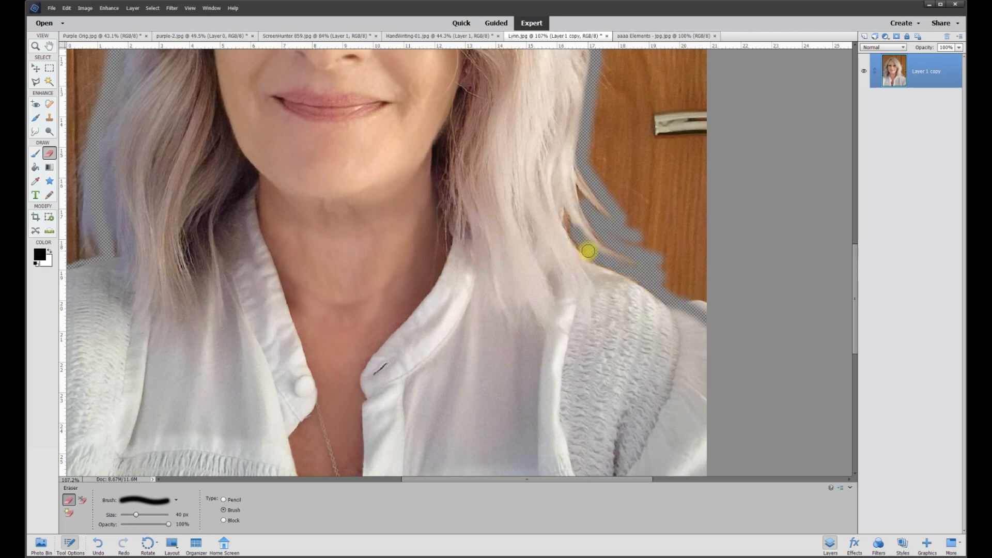
Outline the remaining wood background with the Polygonal Lasso along the erased band, delete it and clear the selection
left_click_drag(602, 478, 534, 478)
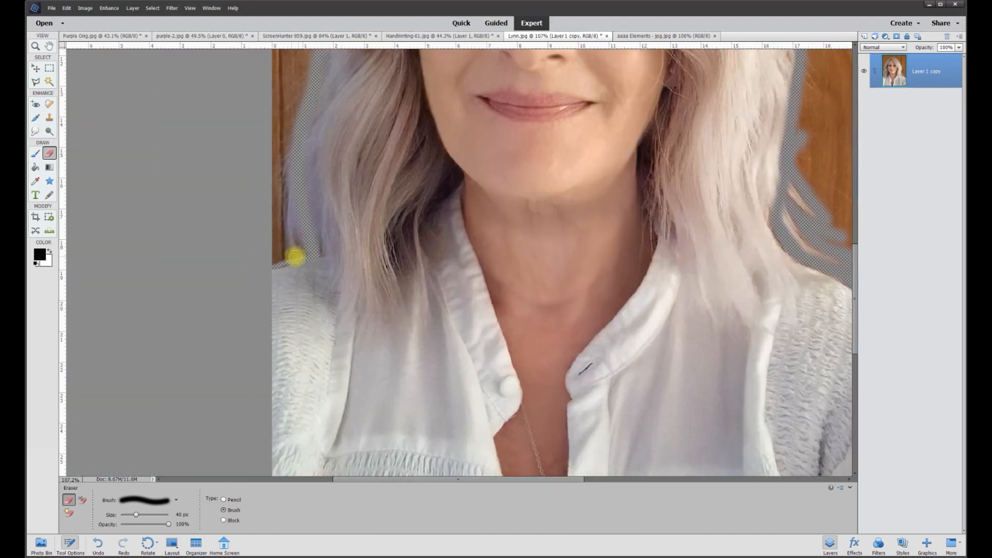
left_click(36, 82)
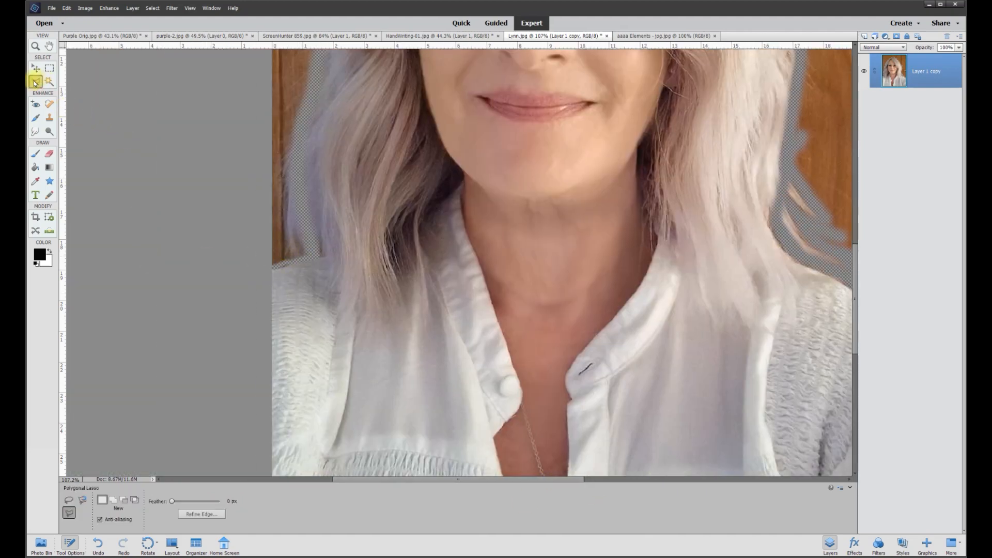
left_click(258, 277)
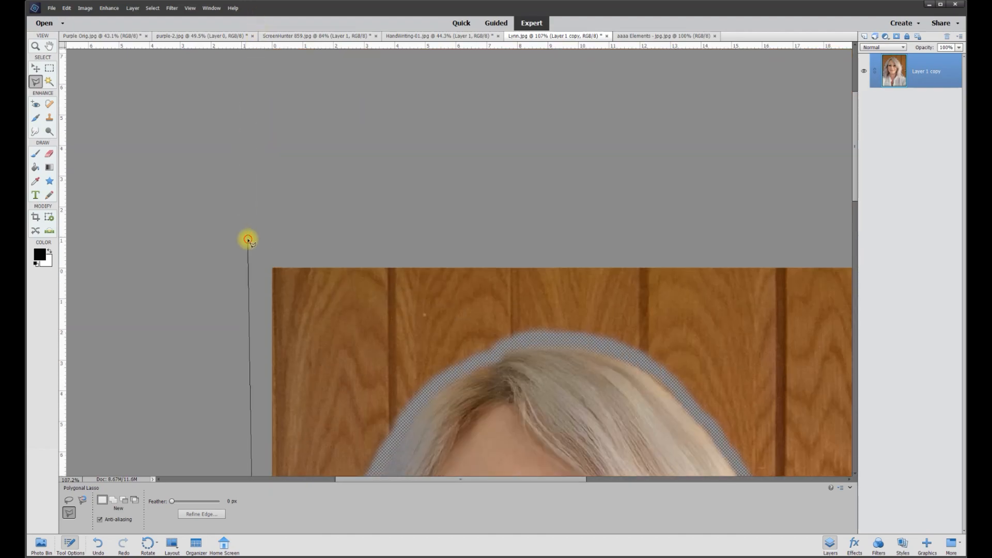
left_click(248, 239)
left_click(627, 250)
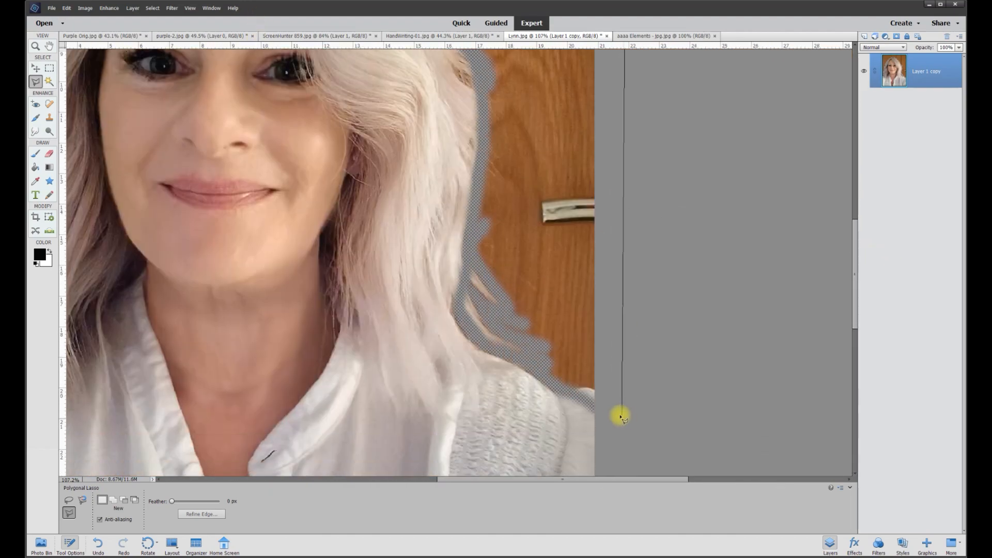
left_click(615, 413)
left_click(593, 407)
left_click(509, 356)
left_click(475, 337)
left_click(463, 315)
left_click(463, 283)
left_click(472, 208)
left_click(483, 168)
left_click(476, 79)
left_click(394, 131)
left_click(335, 82)
left_click(292, 54)
left_click(190, 142)
left_click(295, 352)
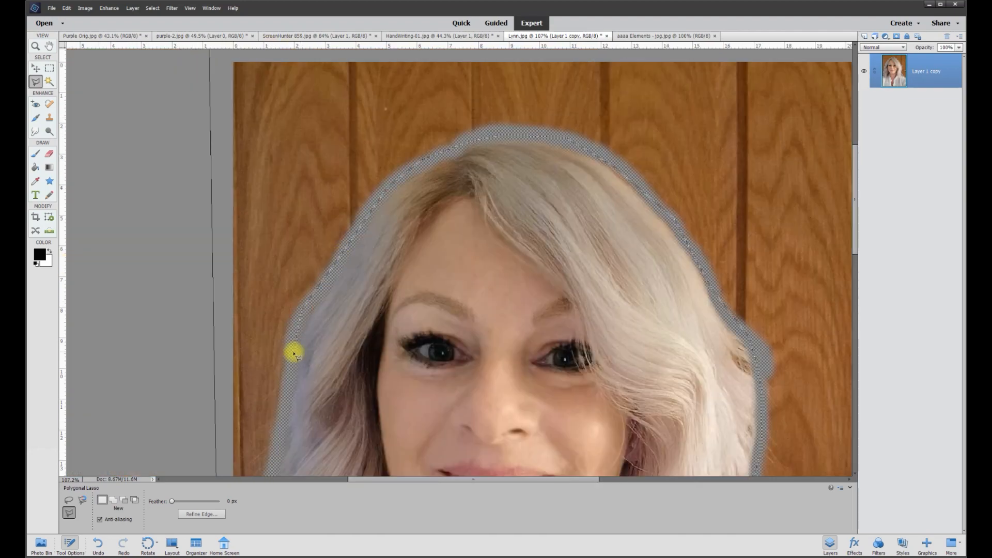
left_click(256, 277)
left_click(274, 370)
left_click(238, 389)
left_click(227, 394)
left_click(227, 394)
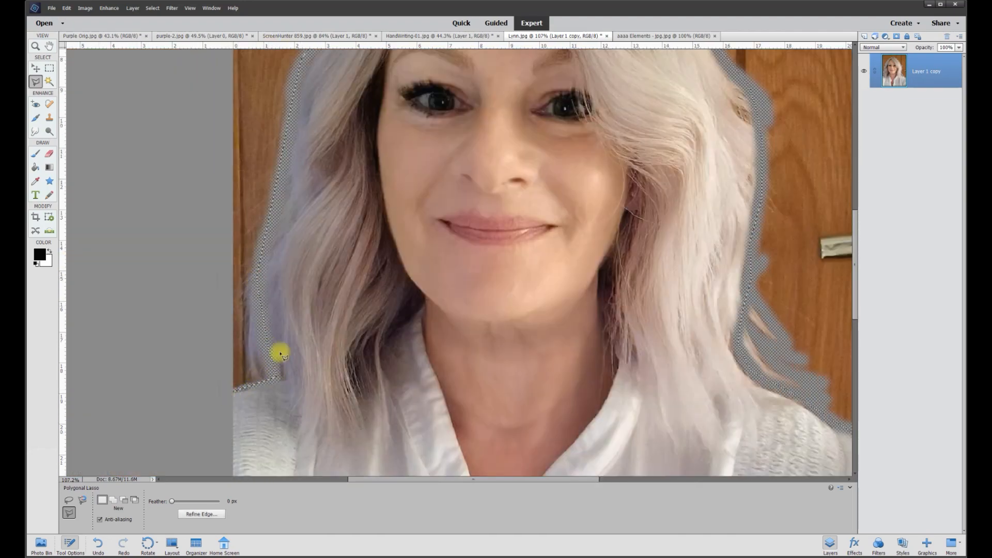
scroll(626, 226, "down", 5)
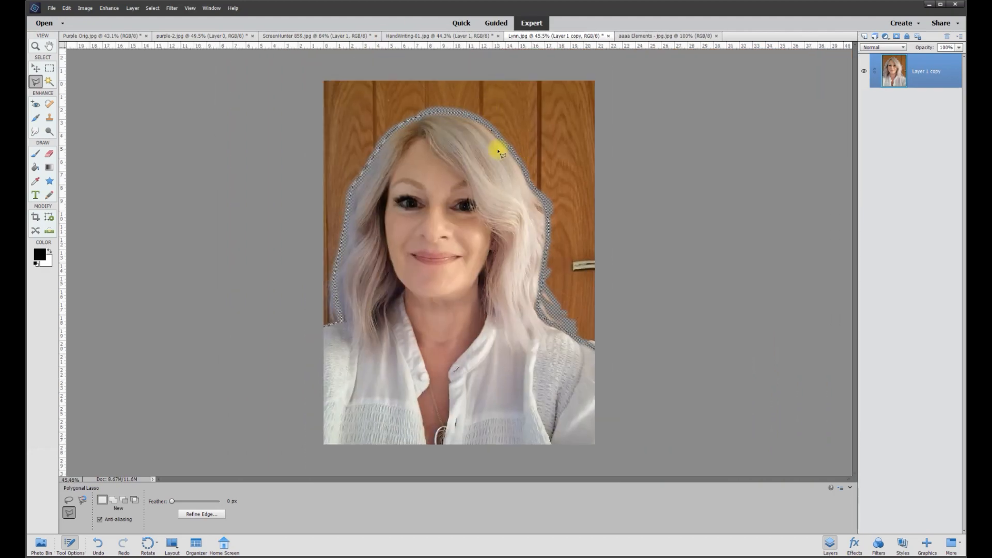
key("Delete")
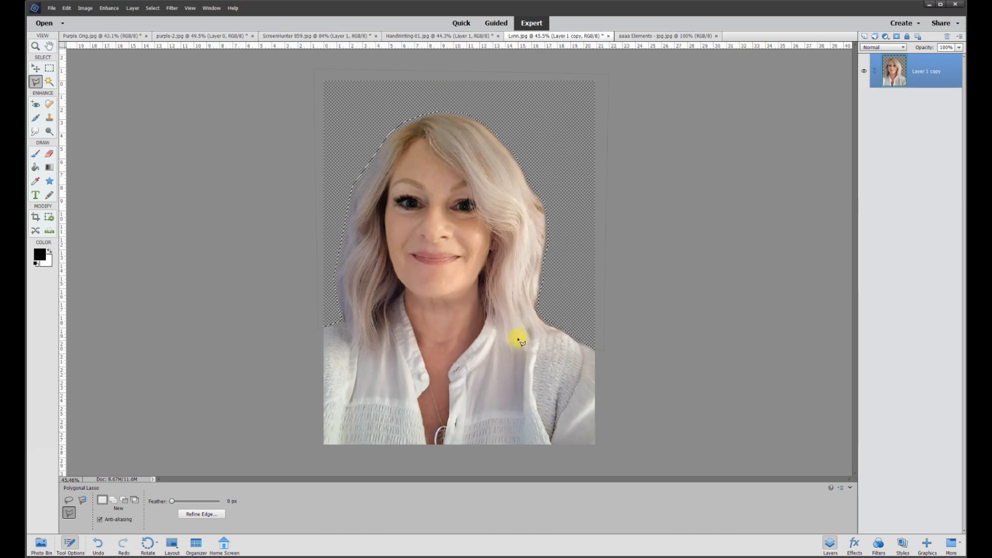
key("ctrl+d")
left_click(35, 68)
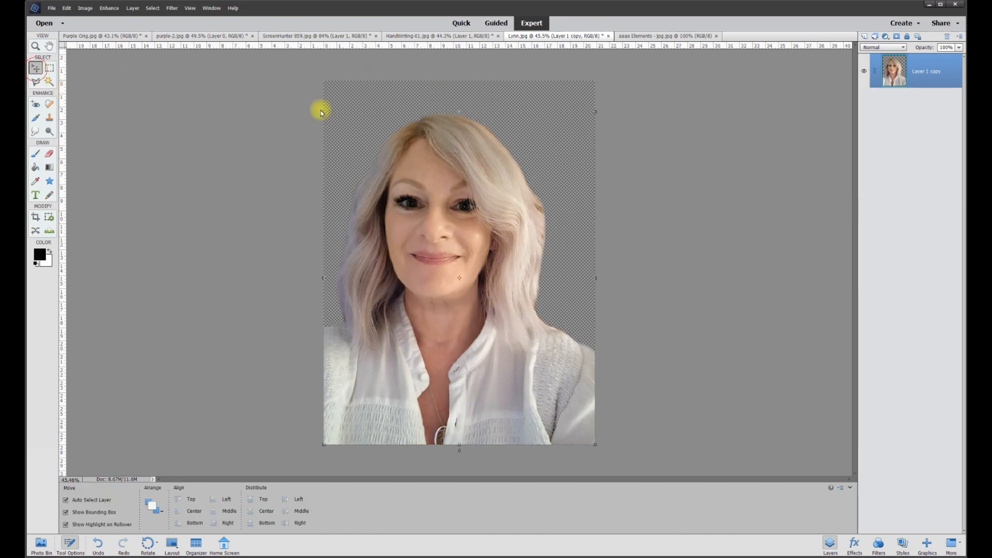
Bring the cut-out portrait into the Purple Orig.jpg collage document, enlarge it slightly and position it over the watercolour background
left_click_drag(439, 155, 552, 208)
left_click_drag(572, 252, 621, 205)
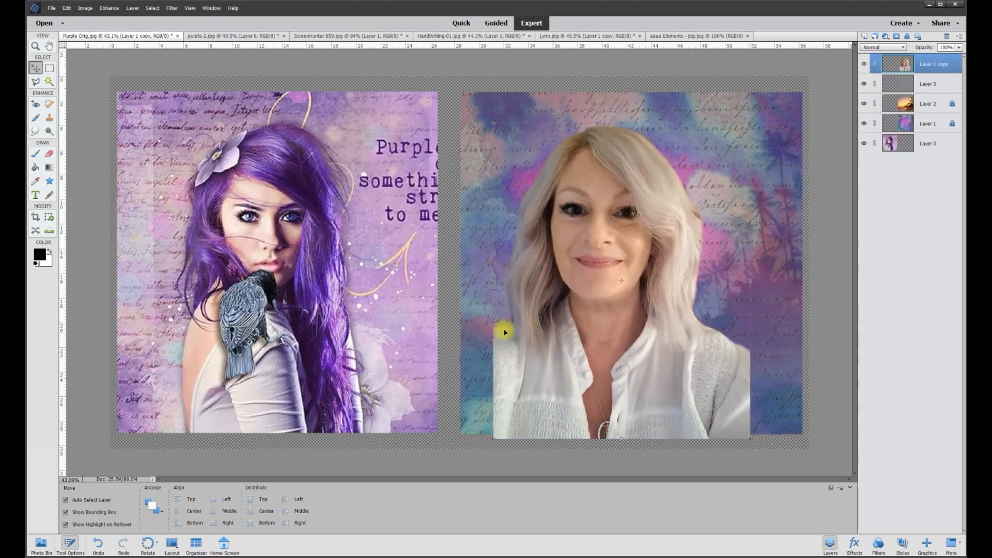
scroll(724, 294, "down", 1)
left_click_drag(601, 249, 602, 282)
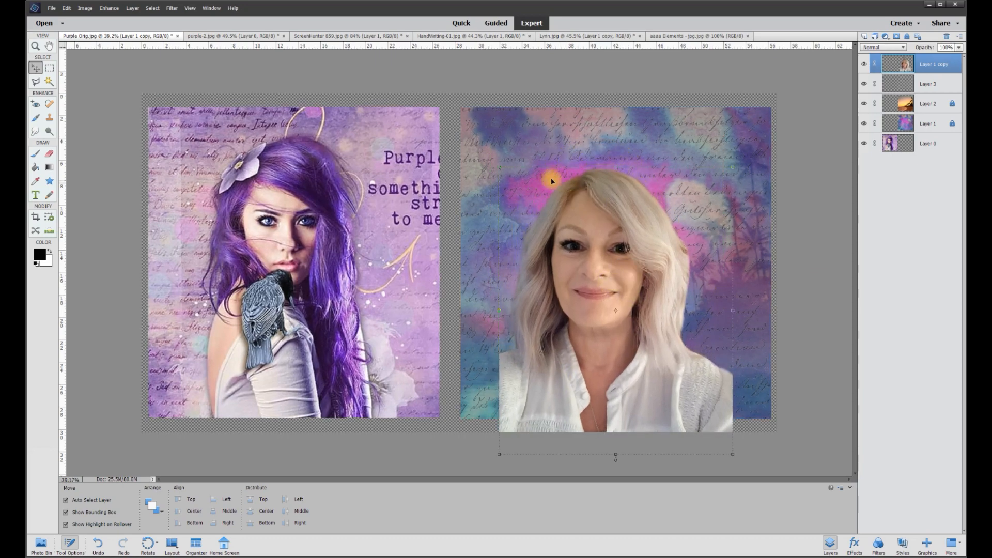
left_click_drag(503, 173, 481, 147)
left_click_drag(601, 231, 620, 221)
Trim the part of the portrait layer hanging below the background with a rectangular selection, then clear the selection
left_click(49, 68)
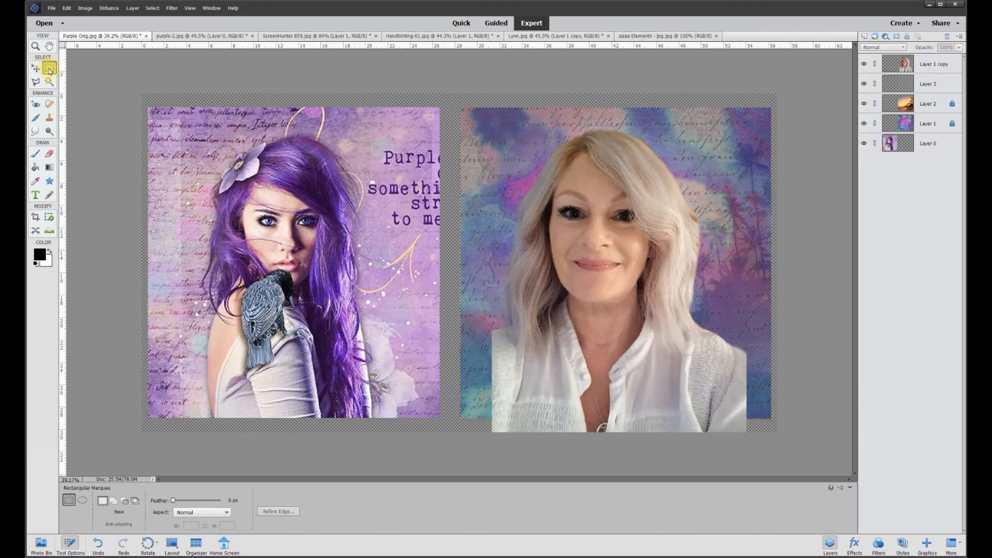
left_click(924, 66)
left_click_drag(464, 431, 780, 421)
key("Delete")
key("ctrl+d")
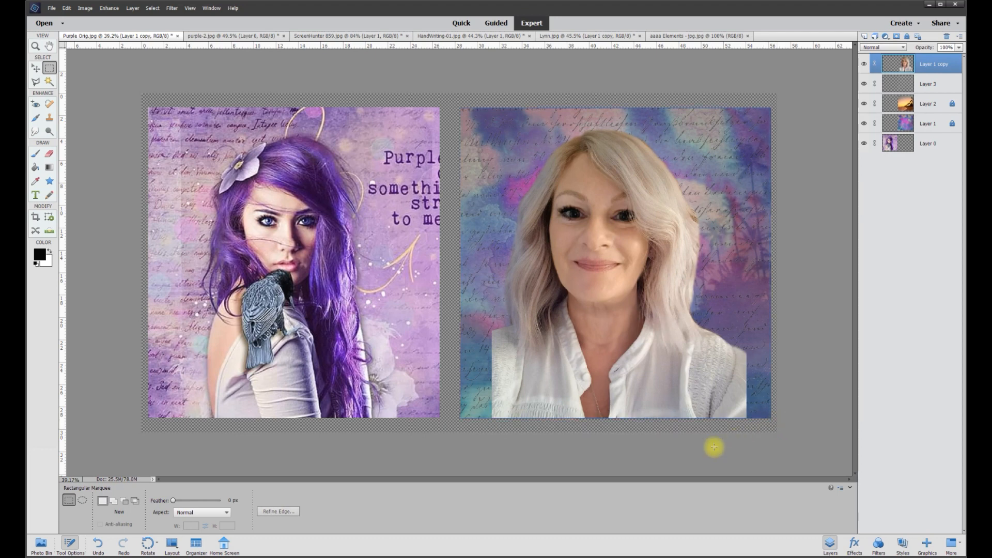
Duplicate the portrait layer, keeping the suggested name Layer 1 copy 2
left_click(37, 69)
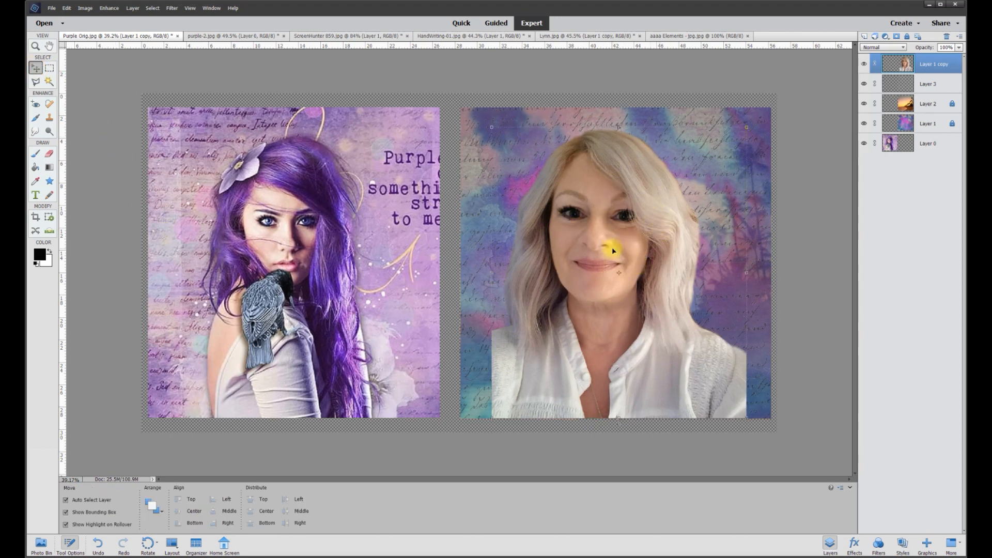
right_click(931, 68)
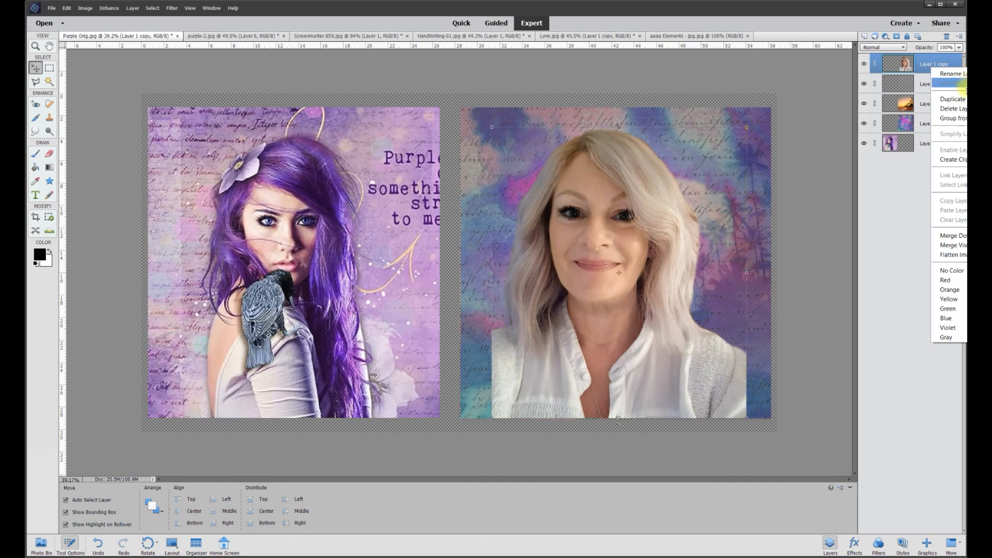
left_click(942, 96)
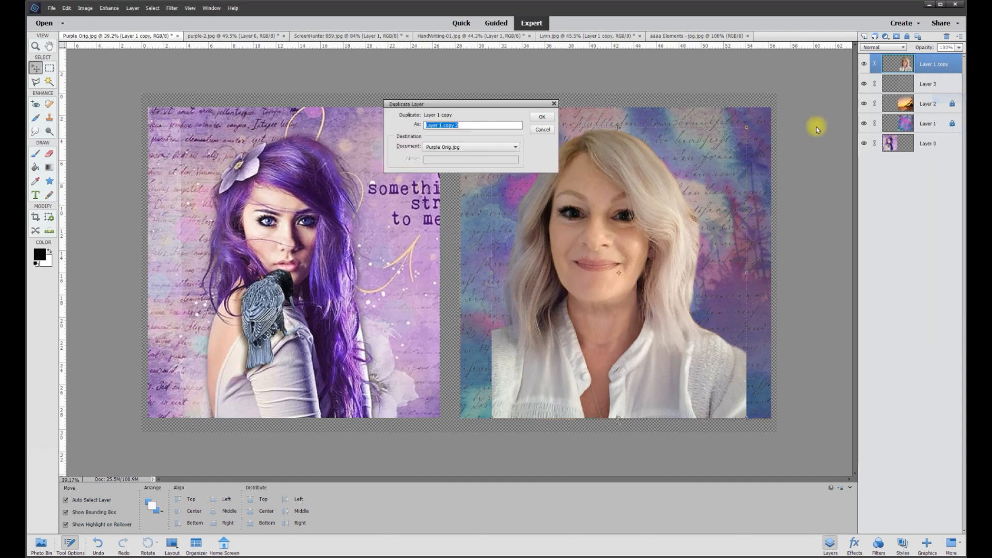
left_click(541, 117)
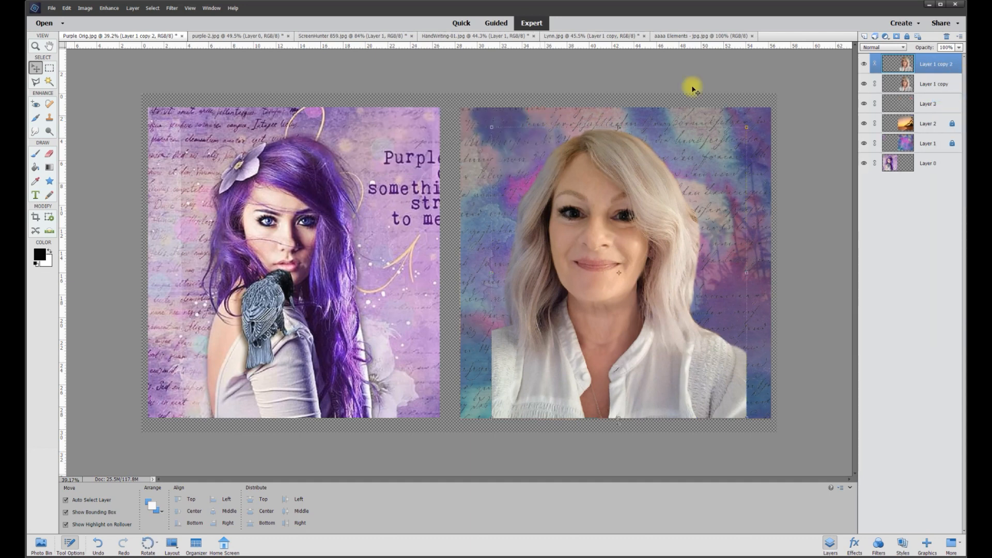
Tint the duplicate portrait purple by shifting its hue to -124 with Hue/Saturation
left_click(109, 8)
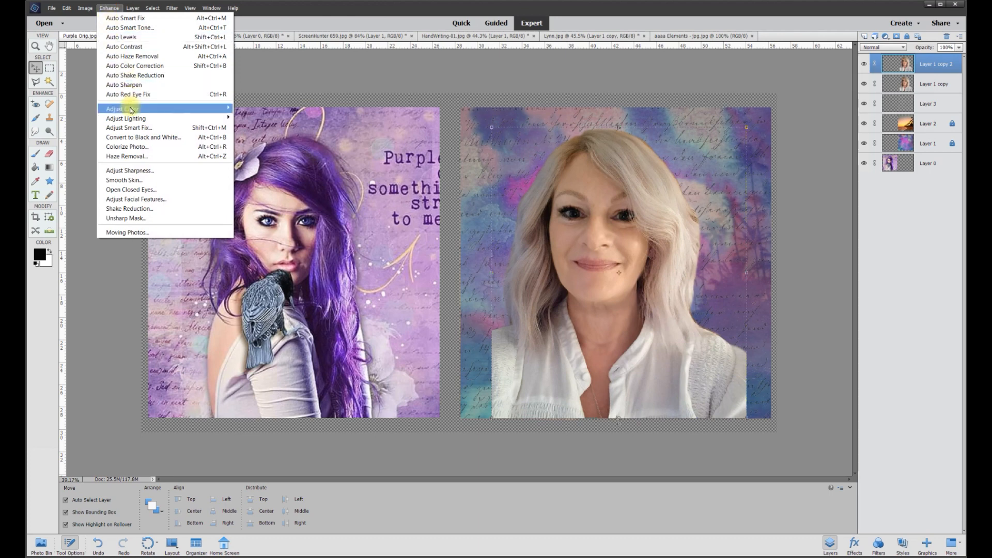
mouse_move(132, 109)
left_click(260, 122)
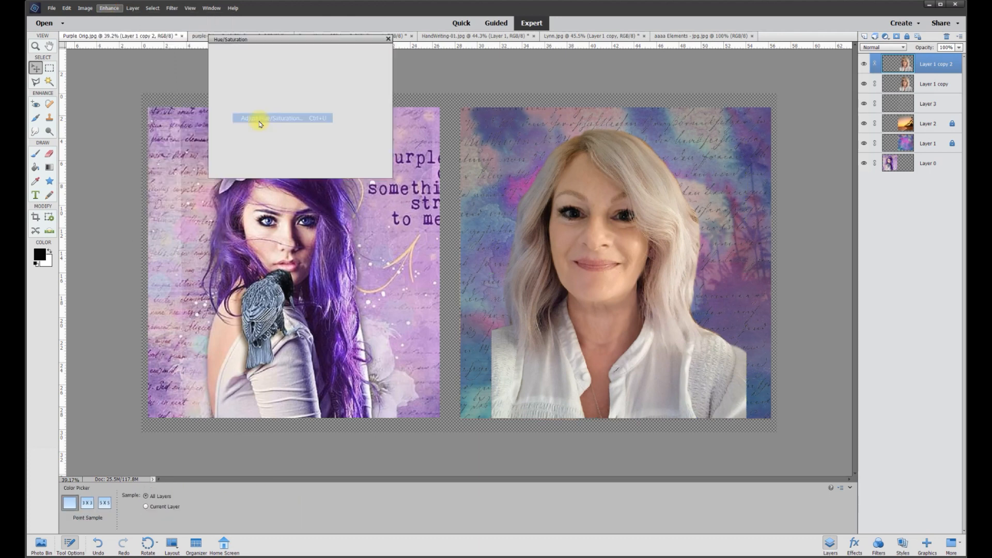
left_click_drag(308, 41, 322, 90)
left_click_drag(298, 148, 268, 146)
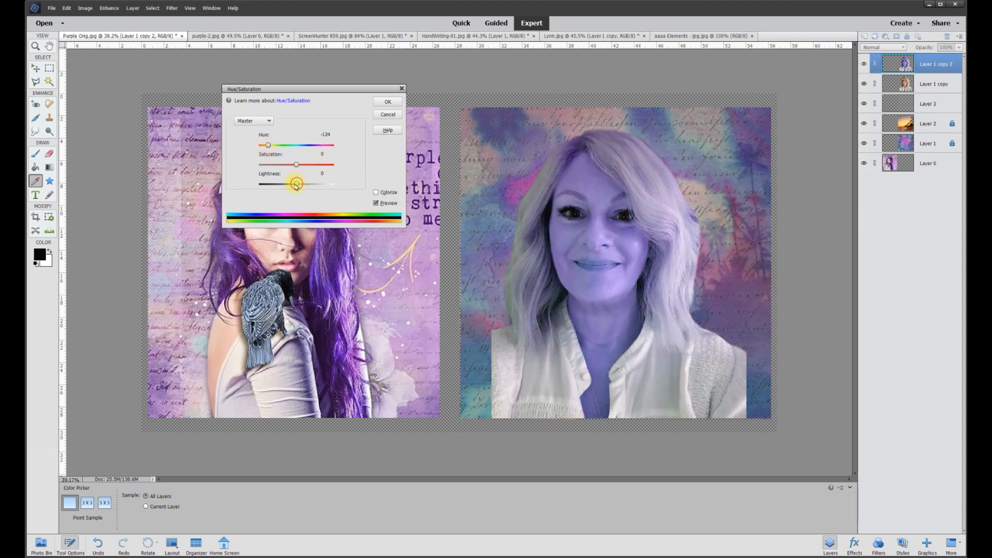
left_click(388, 102)
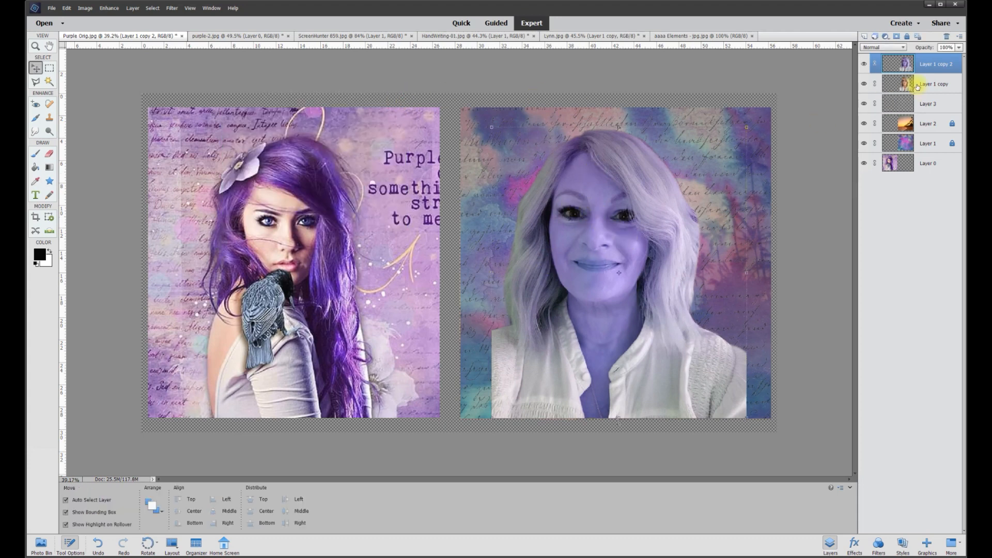
Erase the purple tint from the face and neck on the duplicate portrait layer with a 200 px Eraser brush
left_click(49, 153)
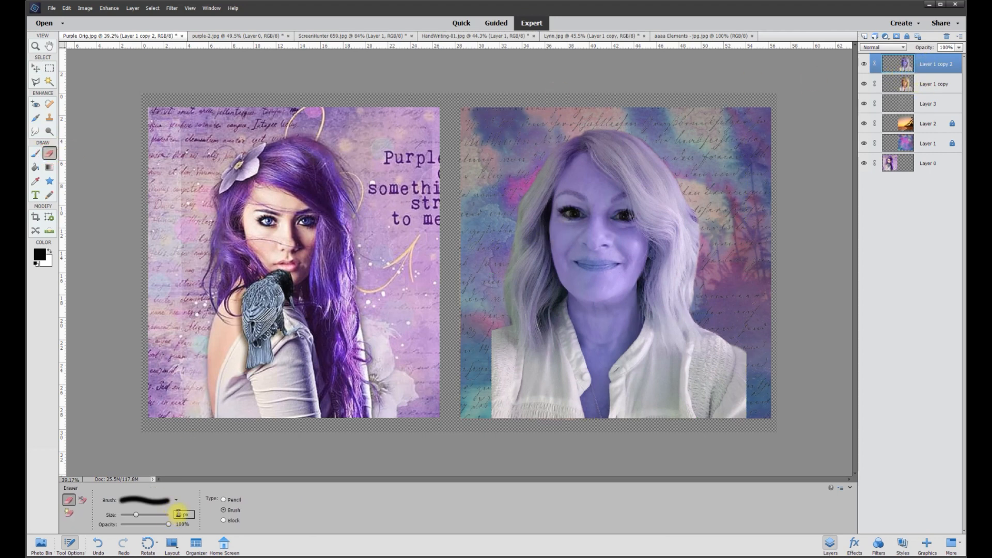
left_click_drag(182, 515, 152, 510)
type("200")
mouse_move(574, 155)
left_mouse_down()
mouse_move(568, 193)
mouse_move(594, 187)
mouse_move(590, 176)
mouse_move(636, 244)
mouse_move(619, 281)
mouse_move(582, 288)
mouse_move(566, 269)
mouse_move(567, 205)
mouse_move(561, 228)
mouse_move(580, 203)
mouse_move(597, 206)
mouse_move(604, 254)
mouse_move(609, 241)
mouse_move(613, 253)
mouse_move(589, 261)
mouse_move(580, 301)
left_mouse_up()
scroll(674, 398, "up", 5)
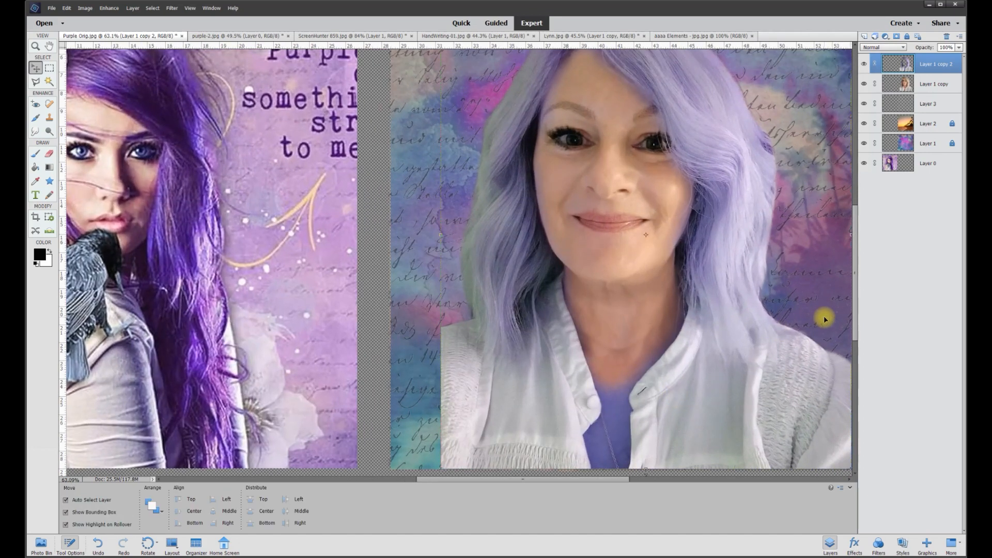
Erase the remaining purple tint from the chest between the shirt collars with a 75 px Eraser brush
left_click_drag(855, 309, 855, 351)
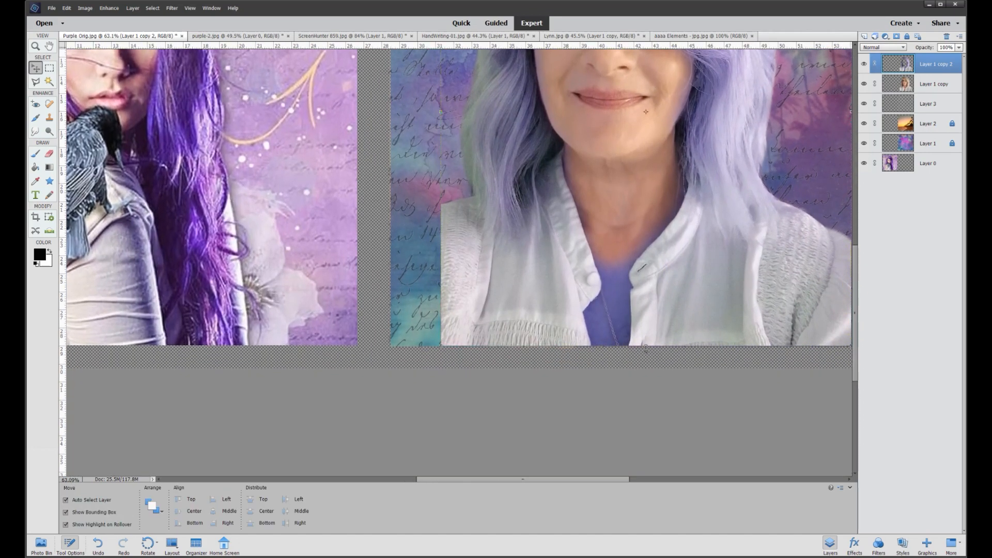
left_click(49, 153)
left_click(181, 515)
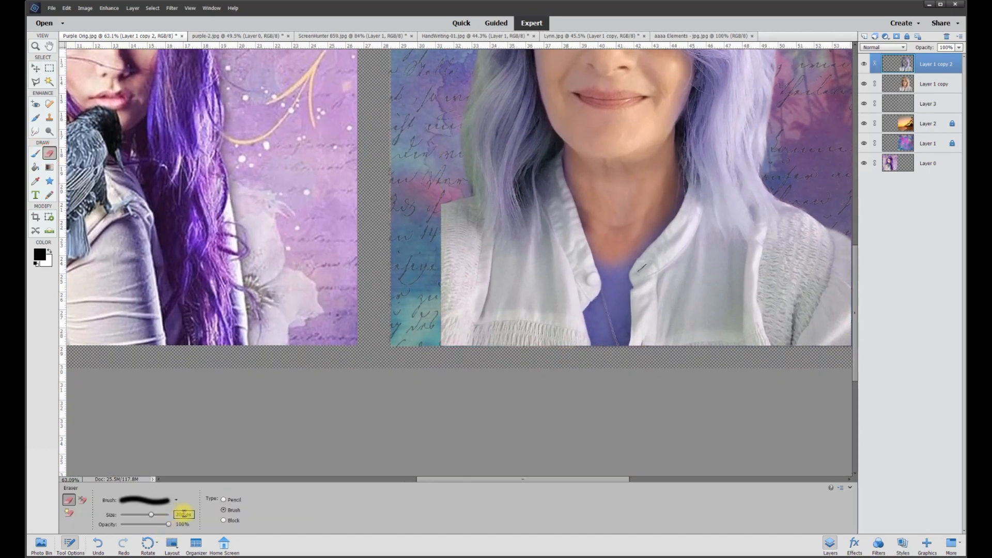
type("75")
key("Return")
left_click_drag(600, 252, 609, 278)
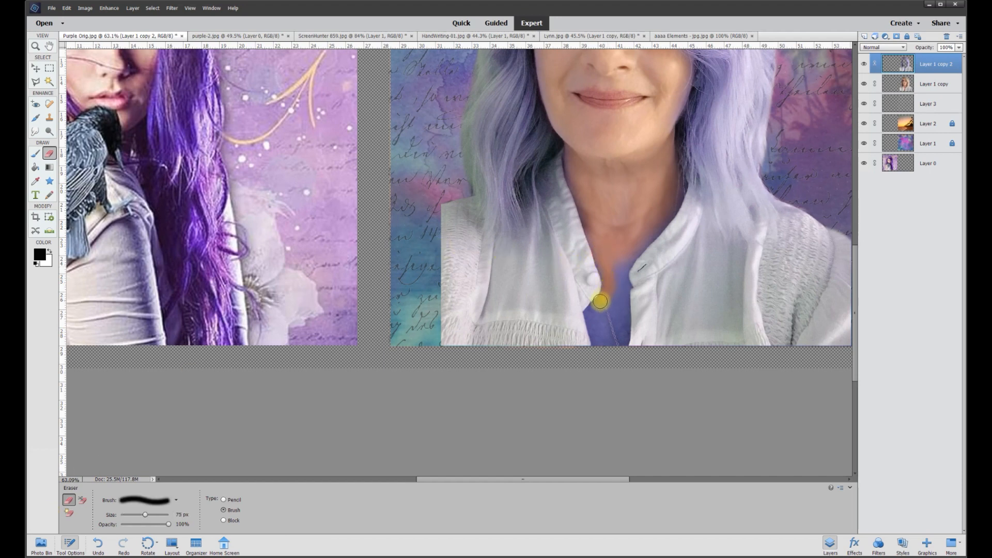
mouse_move(591, 317)
left_mouse_down()
mouse_move(598, 341)
mouse_move(624, 348)
mouse_move(625, 270)
mouse_move(638, 239)
left_mouse_up()
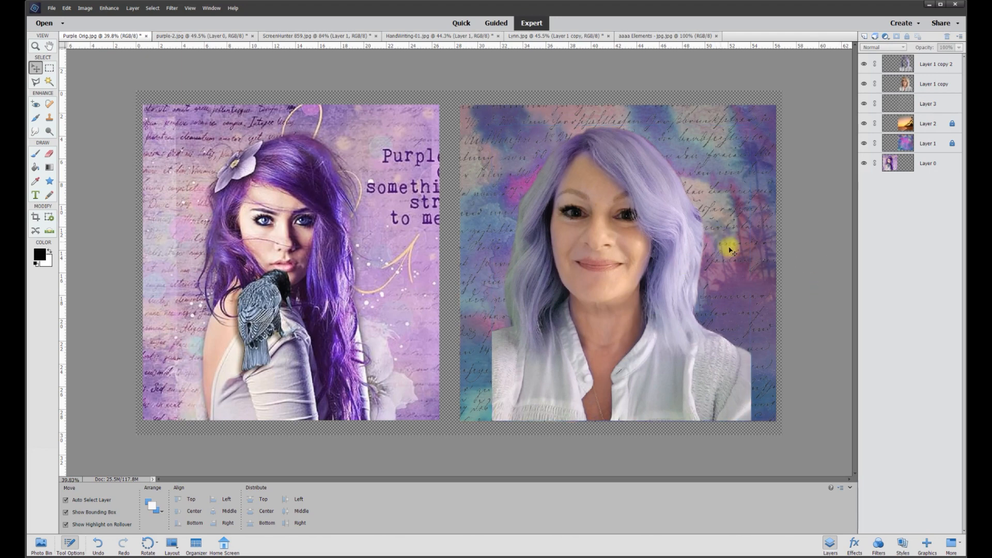
Soften the handwriting layer with a Gaussian Blur of 2 pixels radius
left_click(910, 109)
left_click(869, 104)
left_click(869, 104)
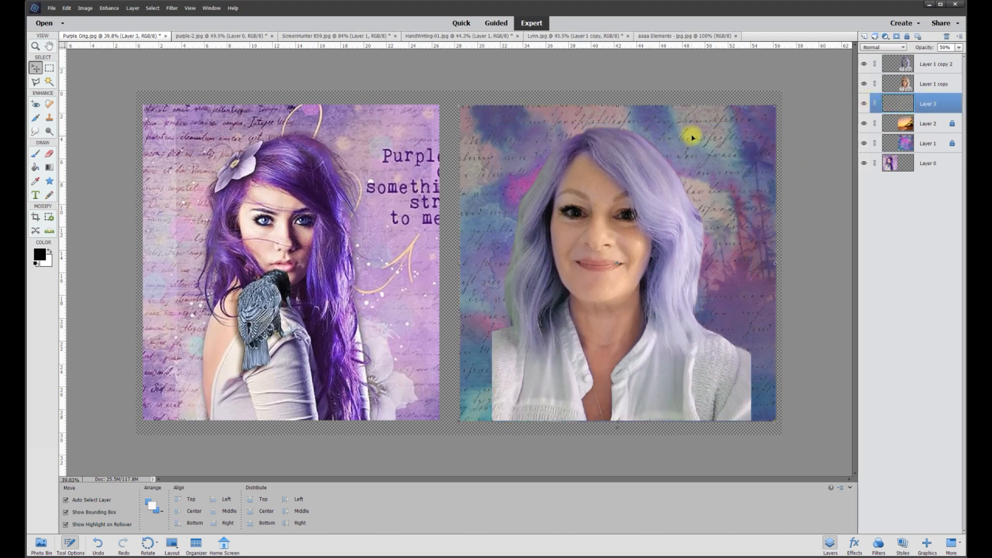
left_click(171, 9)
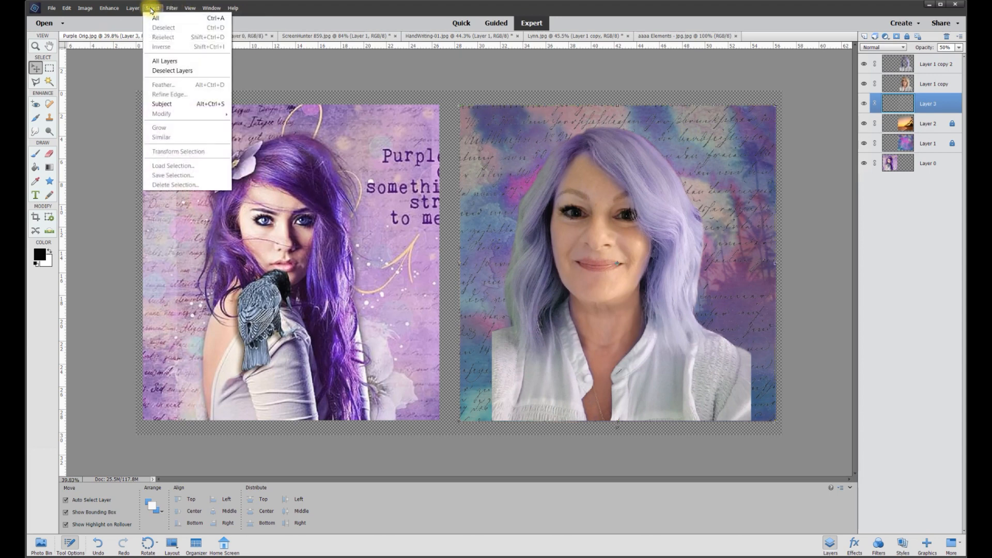
mouse_move(207, 75)
left_click(283, 104)
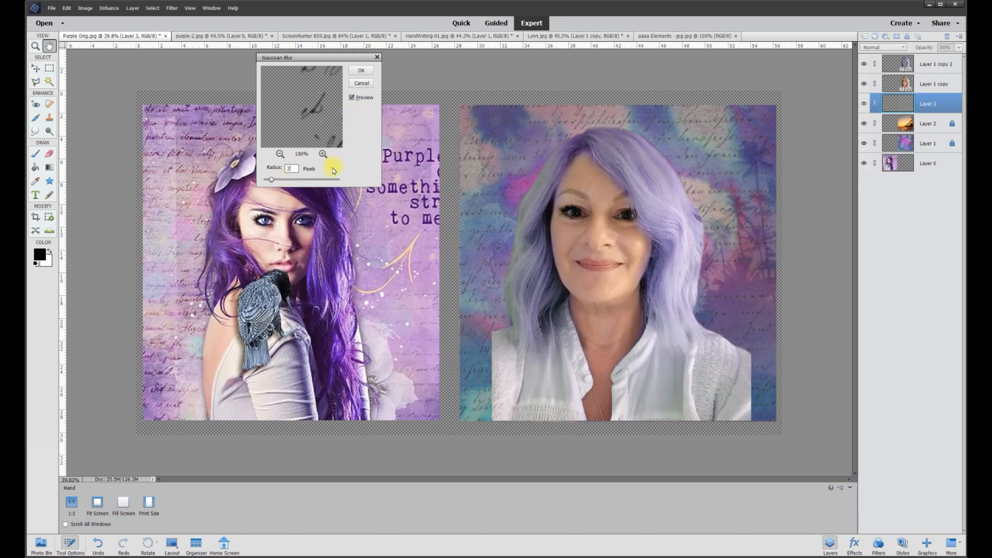
left_click(373, 71)
key("v")
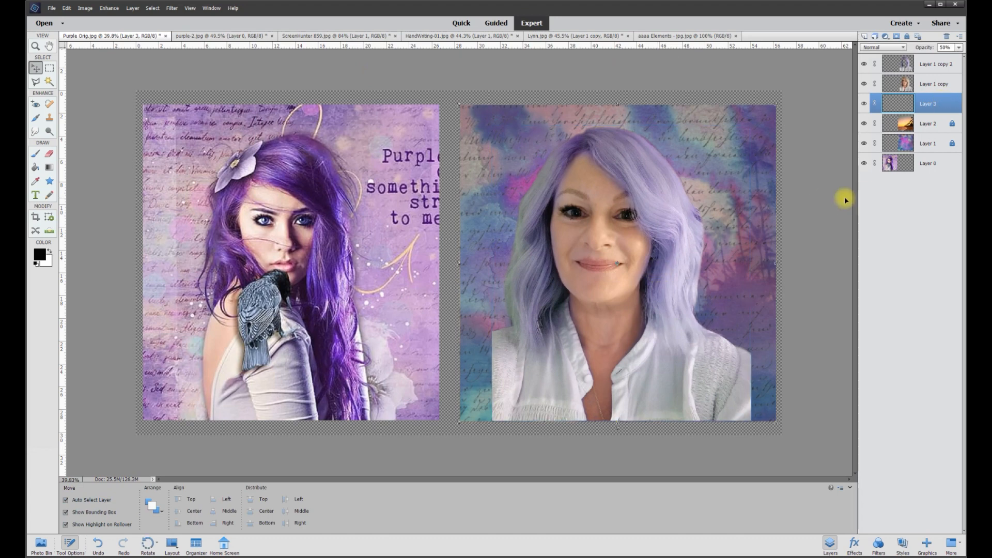
left_click(837, 205)
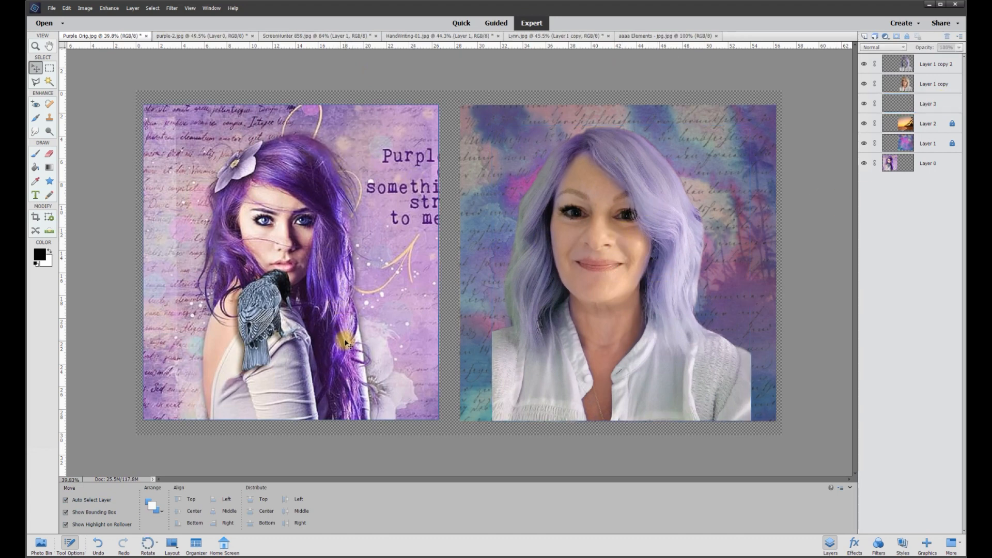
Add a drop shadow layer style to the original portrait layer, Layer 1 copy
left_click(928, 93)
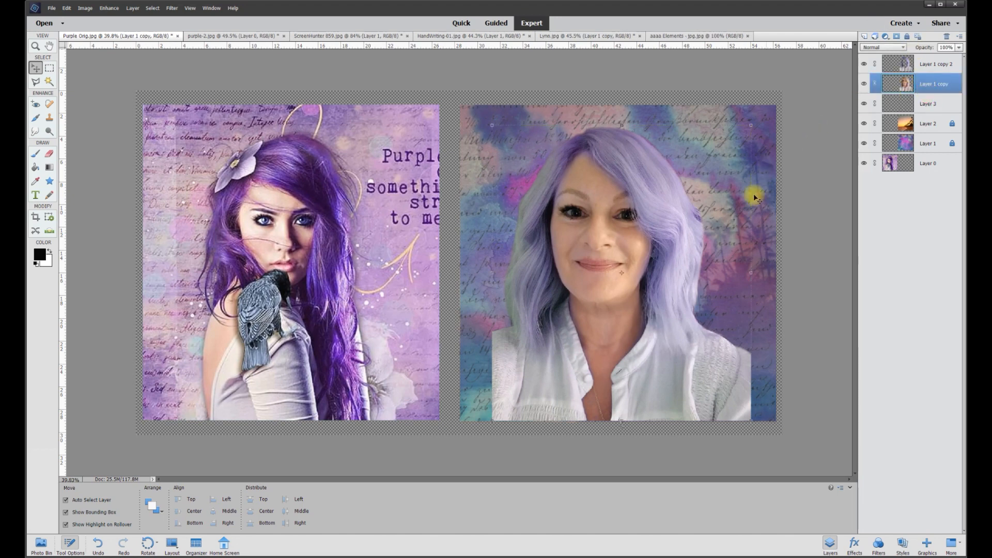
right_click(612, 293)
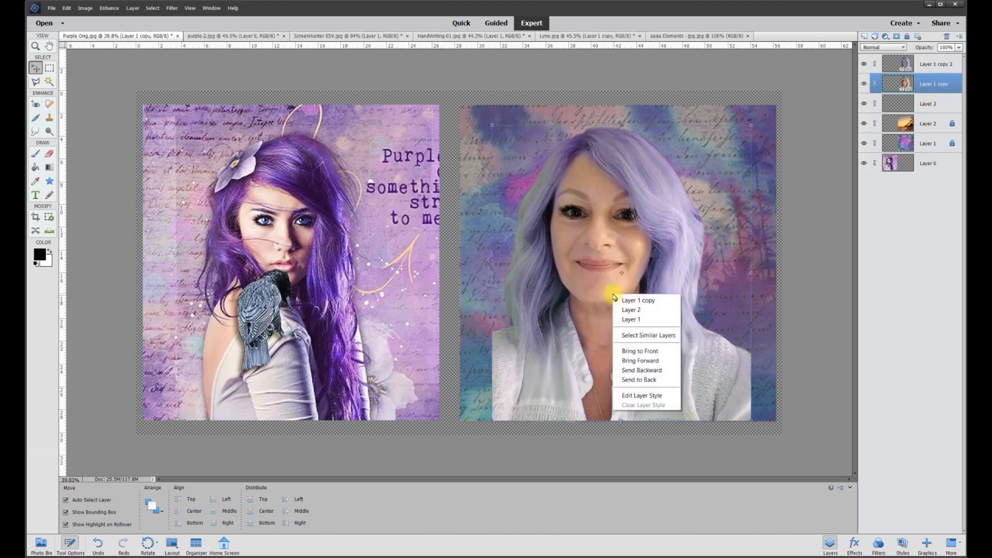
left_click(643, 395)
left_click_drag(110, 122, 326, 109)
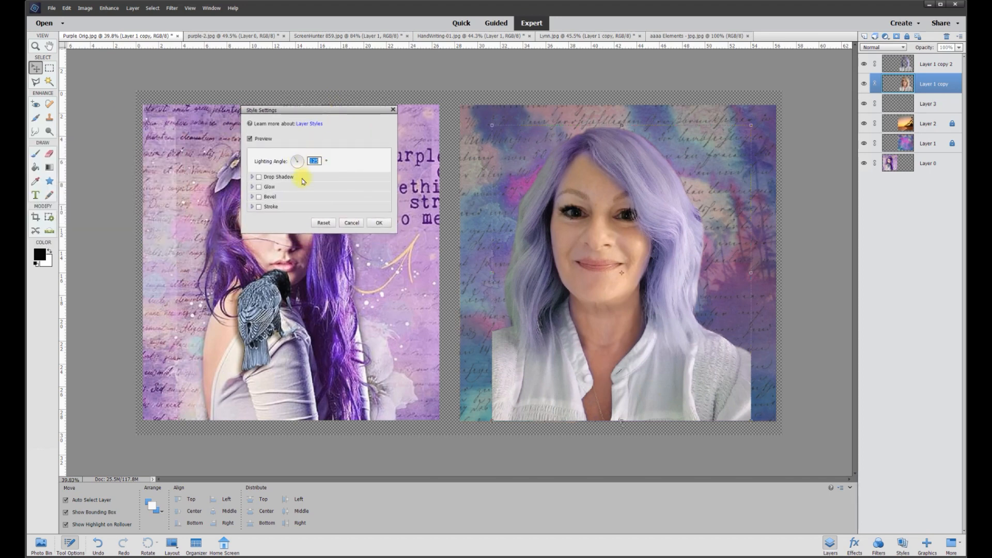
left_click(259, 177)
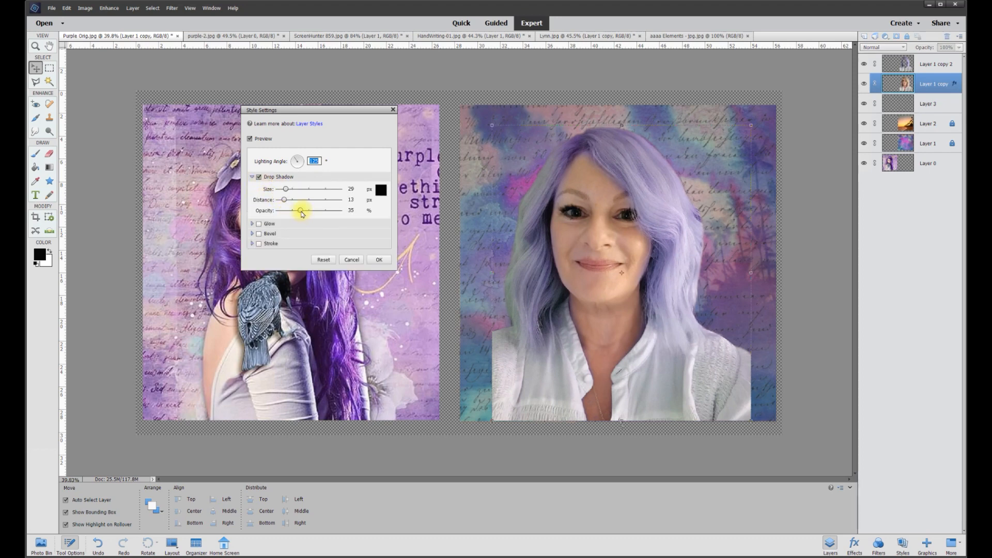
Set the portrait's drop shadow to size 90 px, distance 30 px and opacity 75%, and apply the style
left_click_drag(332, 212, 348, 211)
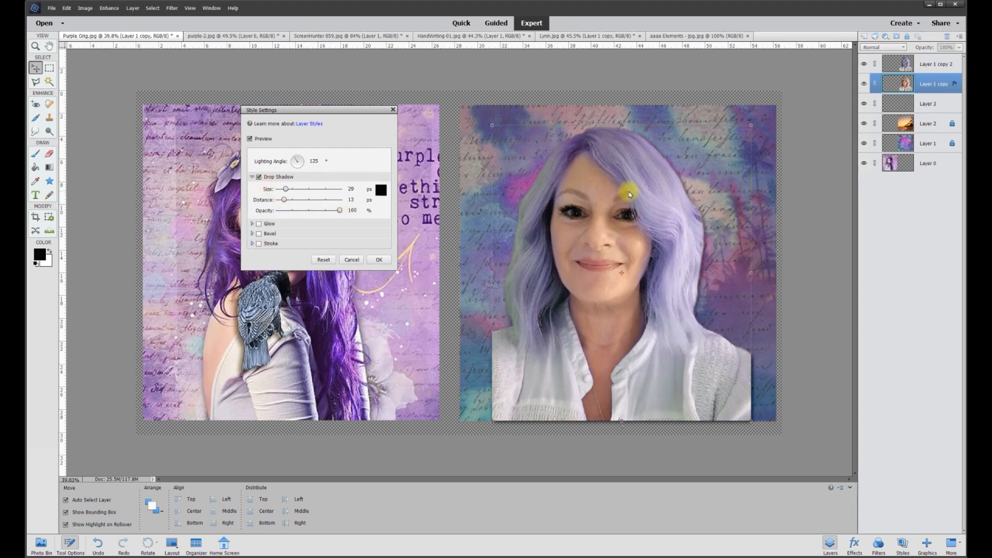
left_click_drag(289, 201, 289, 201)
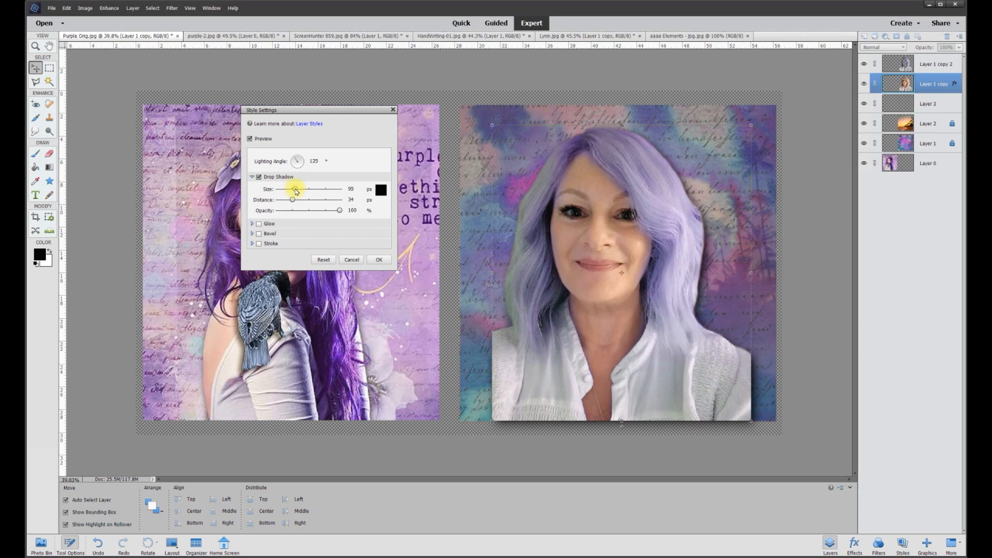
left_click_drag(297, 191, 290, 189)
left_click_drag(294, 191, 301, 191)
left_click_drag(359, 111, 426, 73)
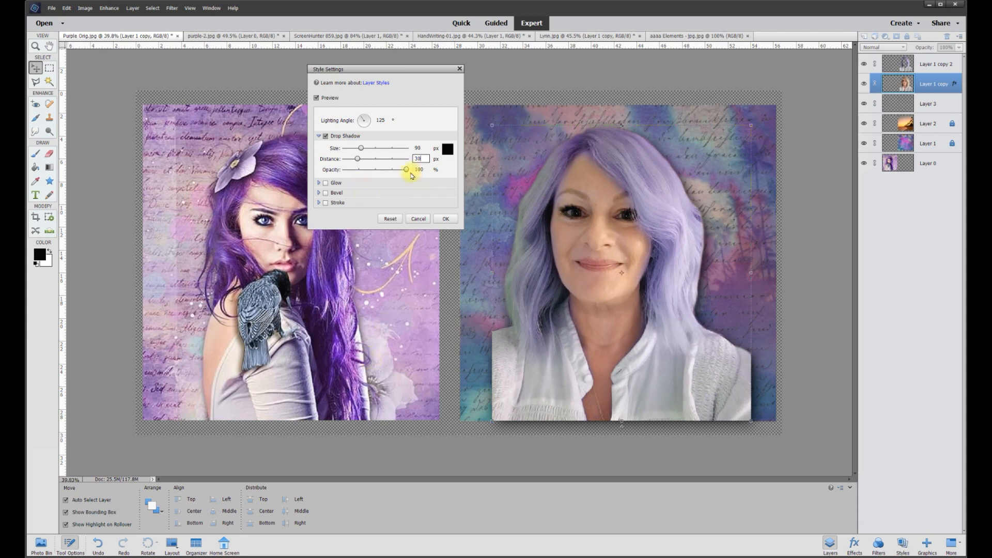
left_click_drag(391, 173, 370, 170)
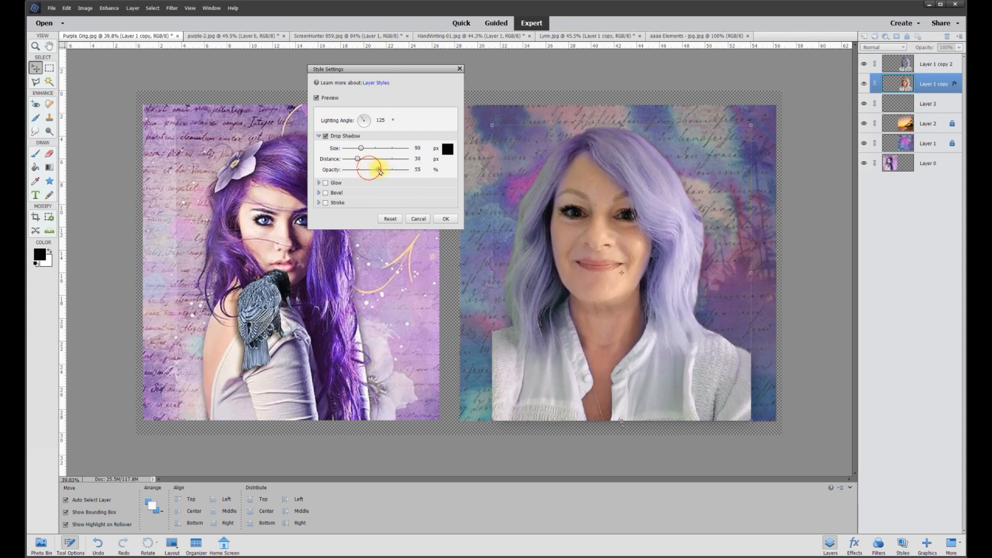
left_click_drag(391, 172, 394, 170)
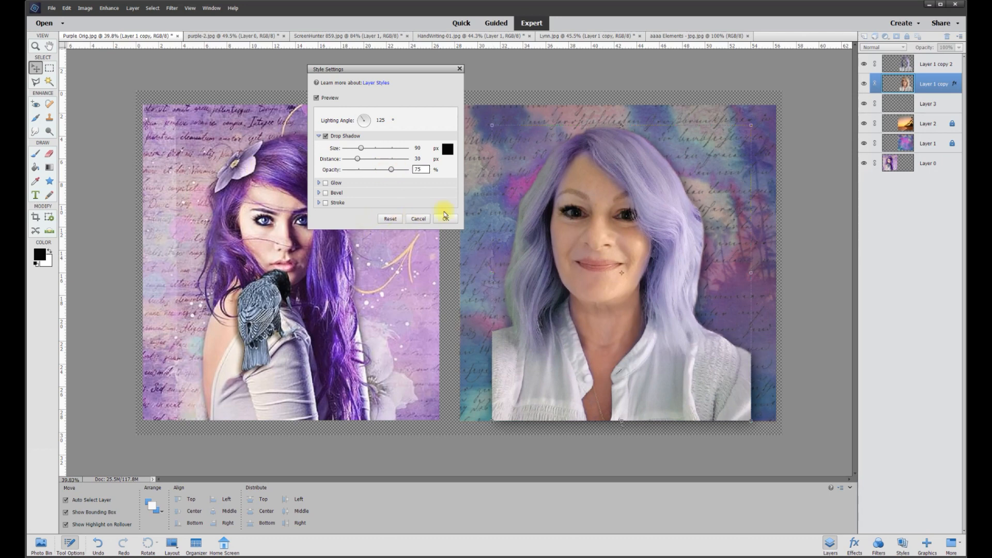
left_click(448, 219)
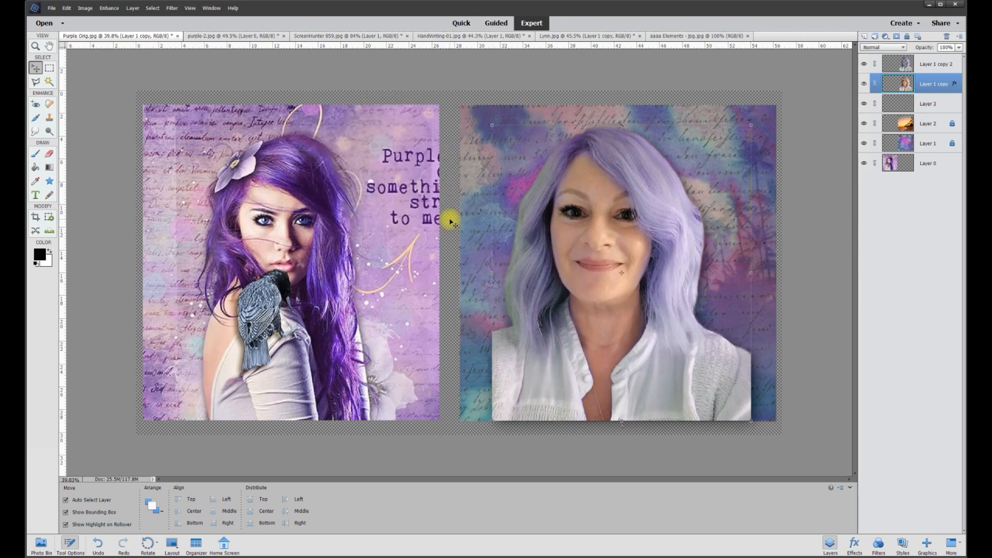
left_click(823, 288)
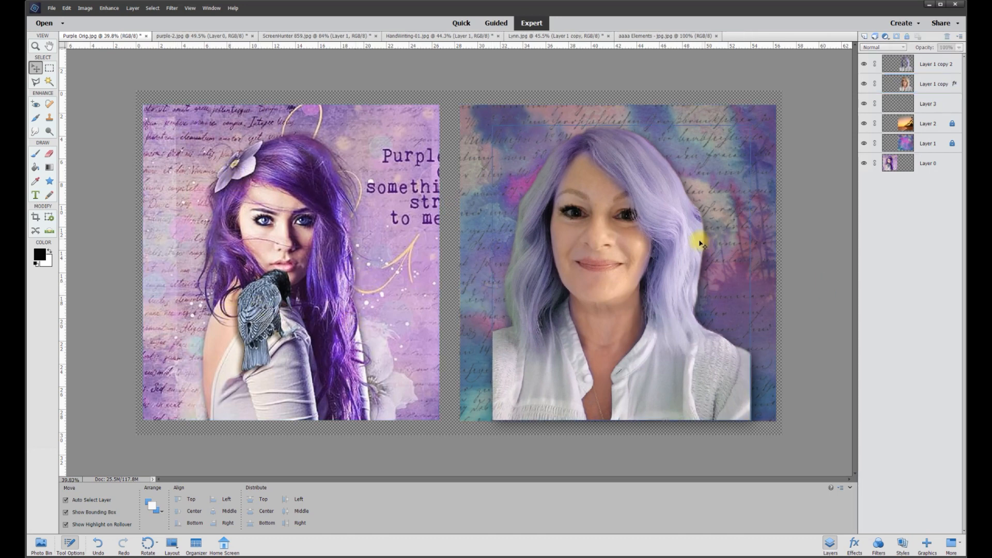
left_click(827, 303)
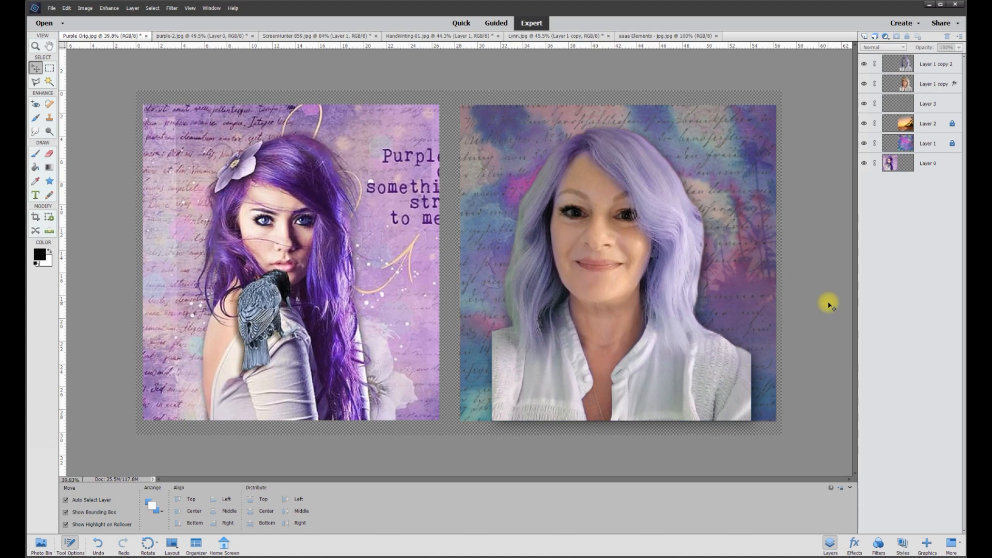
Crop the document to the new portrait collage, cutting away the reference artwork and the transparent margins
left_click(35, 217)
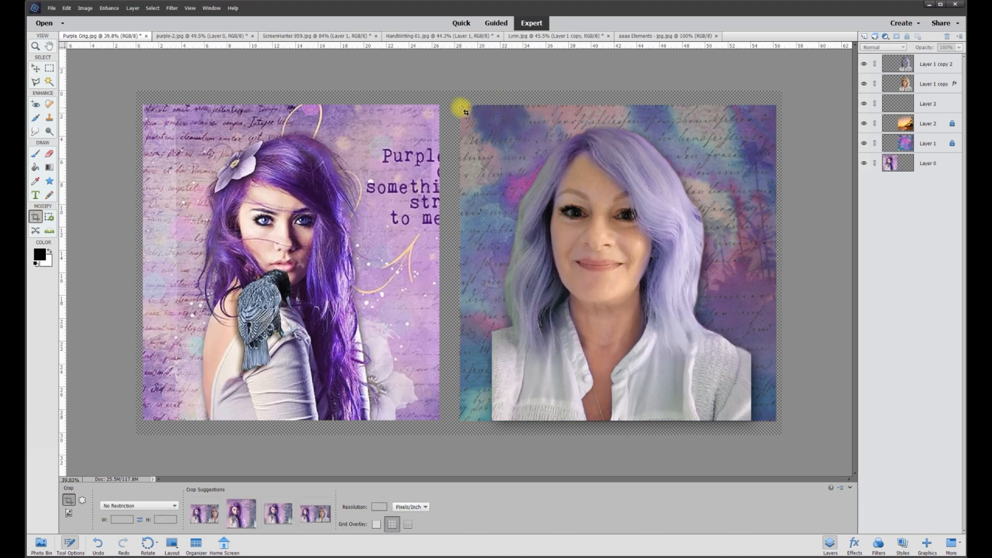
left_click_drag(464, 108, 771, 418)
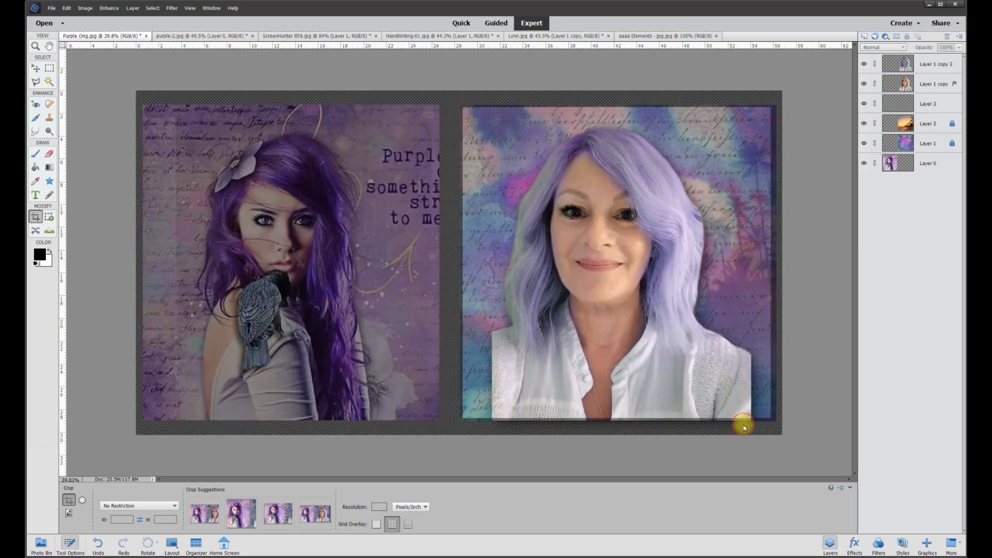
left_click(743, 426)
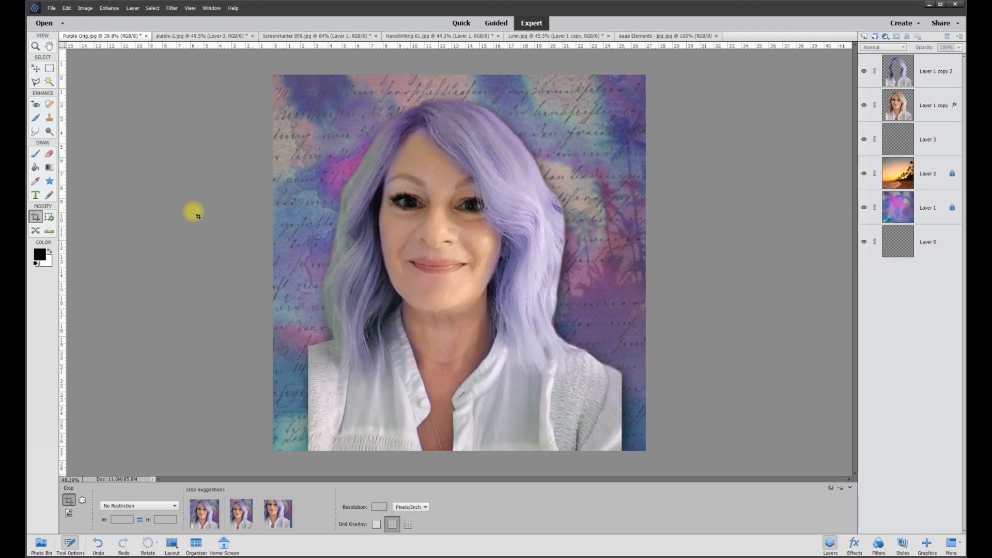